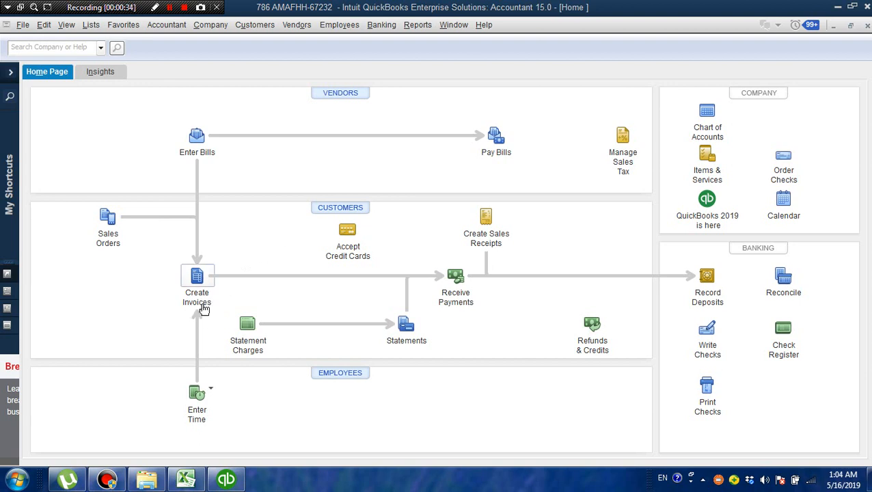
- Create a new invoice for Walk In Customer and assign it to the General Sales Receivable account
{"action": "left_click", "coordinate": [267, 30]}
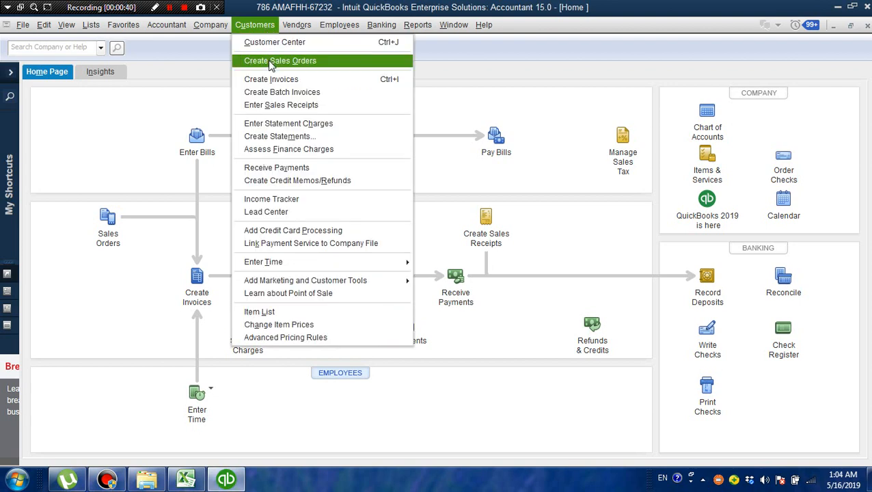
{"action": "left_click", "coordinate": [299, 81]}
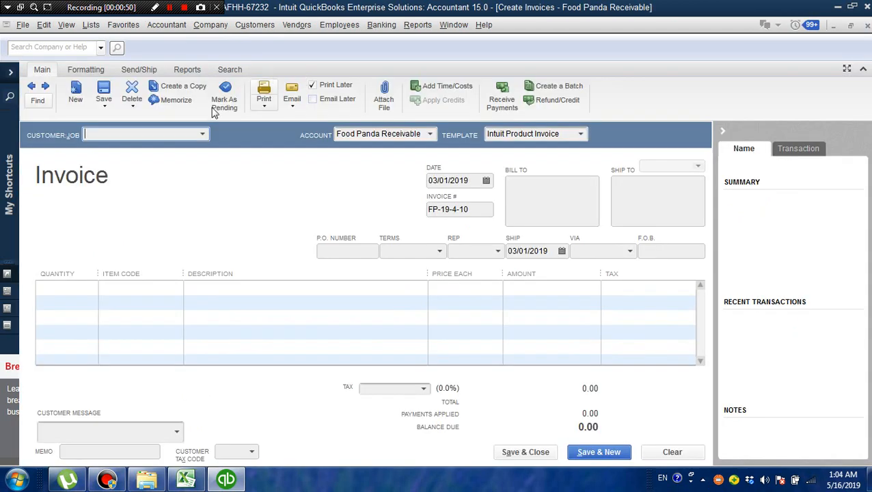
{"action": "left_click", "coordinate": [204, 134]}
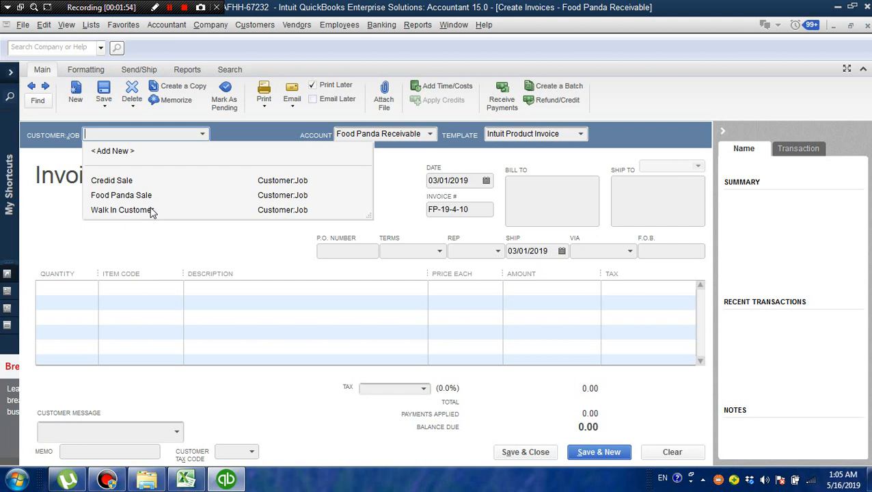
{"action": "left_click", "coordinate": [122, 210]}
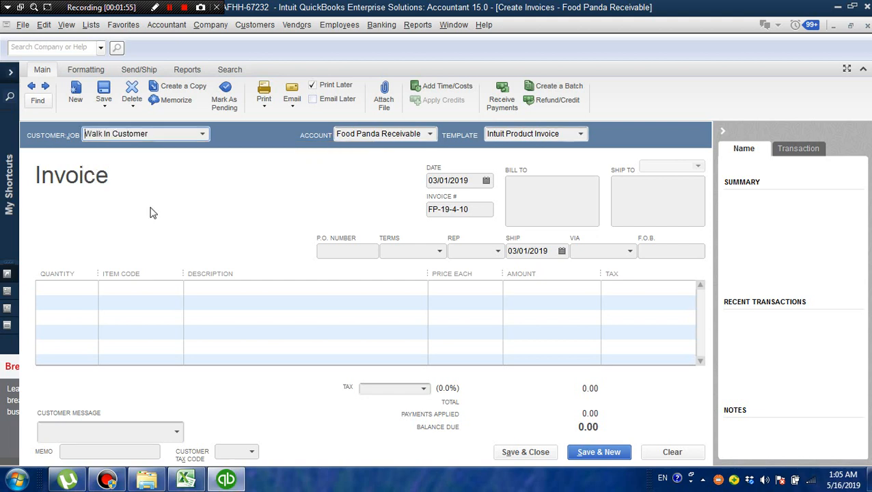
{"action": "left_click", "coordinate": [431, 134]}
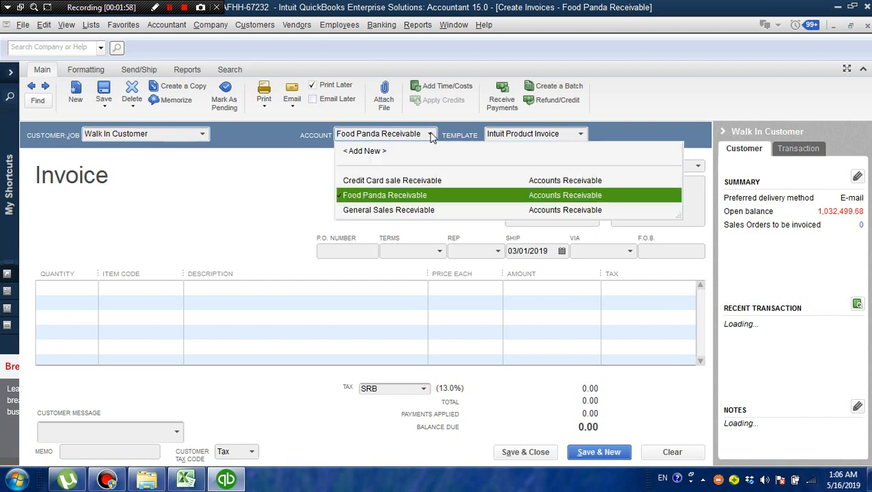
{"action": "left_click", "coordinate": [400, 212]}
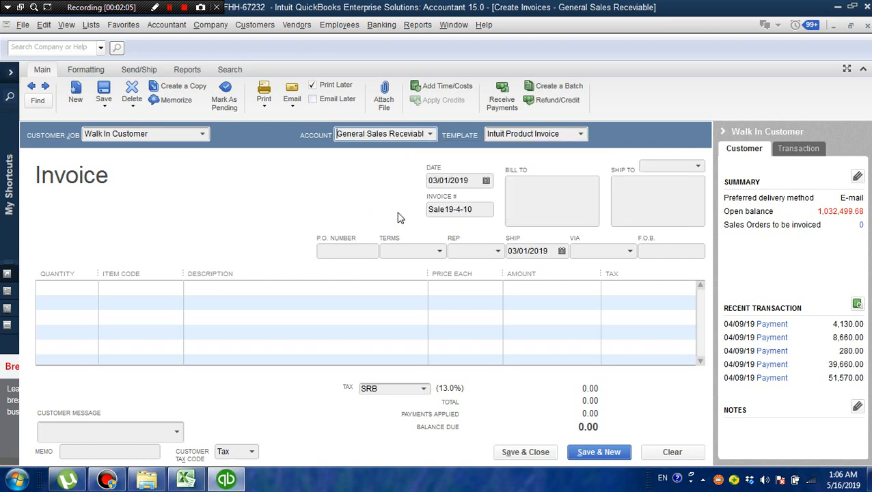
- Change the invoice number to Sale19-3-1
{"action": "left_click", "coordinate": [478, 210]}
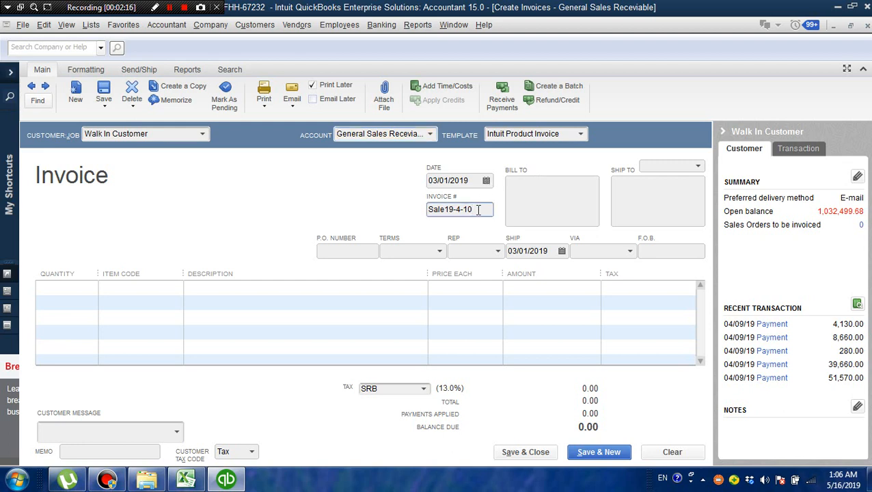
{"action": "key", "text": "BackSpace"}
{"action": "key", "text": "BackSpace"}
{"action": "key", "text": "BackSpace"}
{"action": "key", "text": "BackSpace"}
{"action": "type", "text": "3-1"}
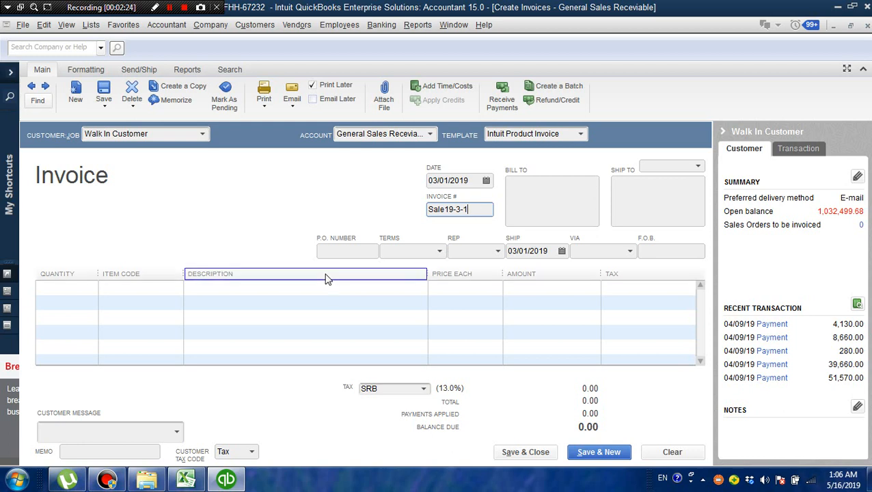
- Add the Cash Sales item to the first line of the invoice and dismiss the sales tax code notice
{"action": "left_click", "coordinate": [157, 287]}
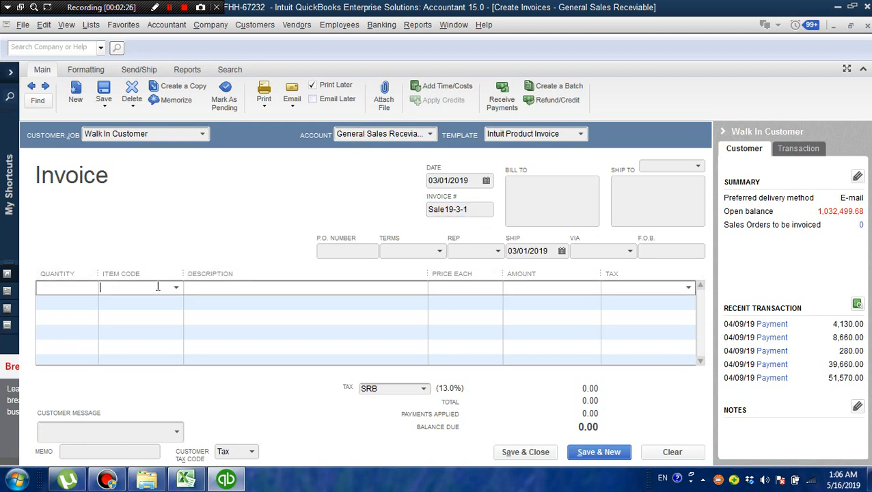
{"action": "left_click", "coordinate": [176, 288]}
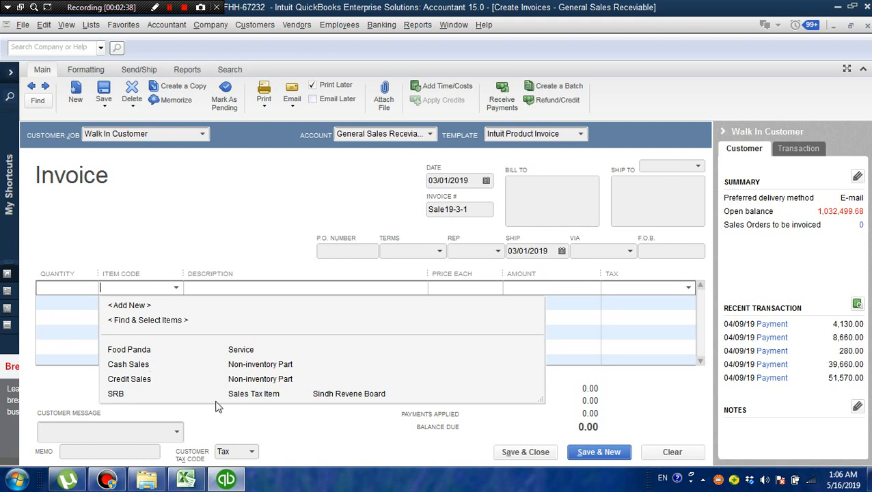
{"action": "left_click", "coordinate": [147, 366]}
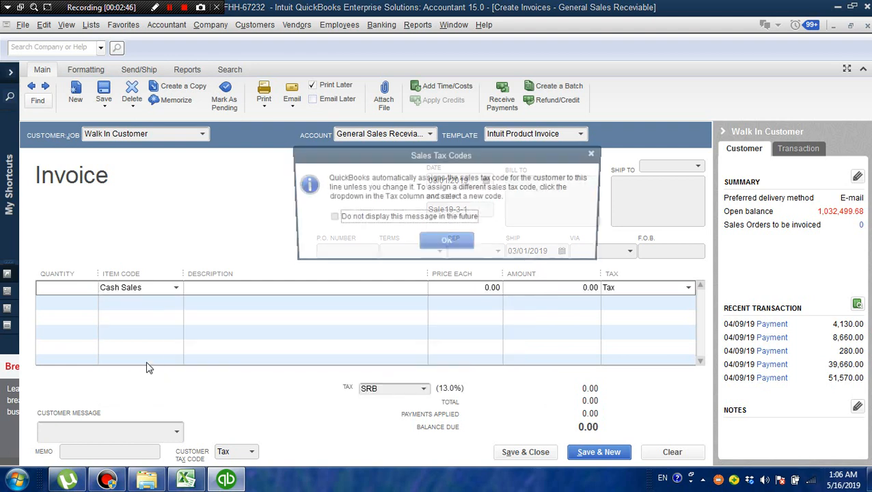
{"action": "left_click", "coordinate": [451, 244]}
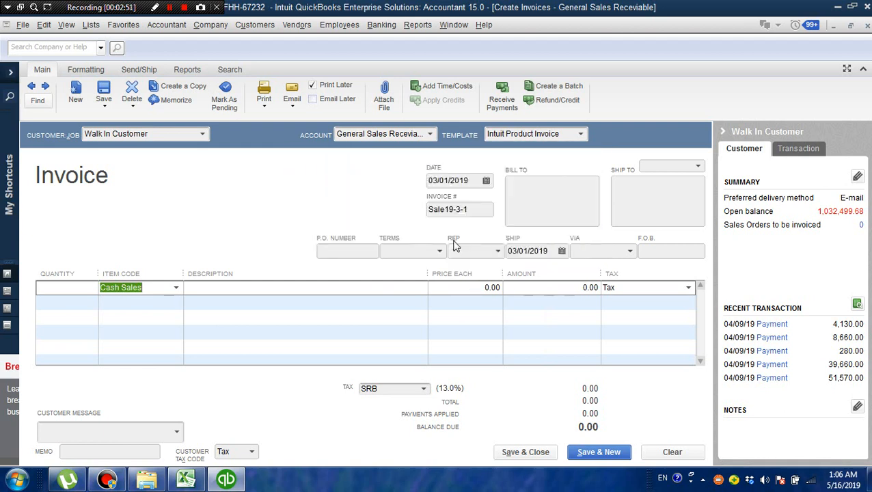
{"action": "left_click", "coordinate": [330, 288]}
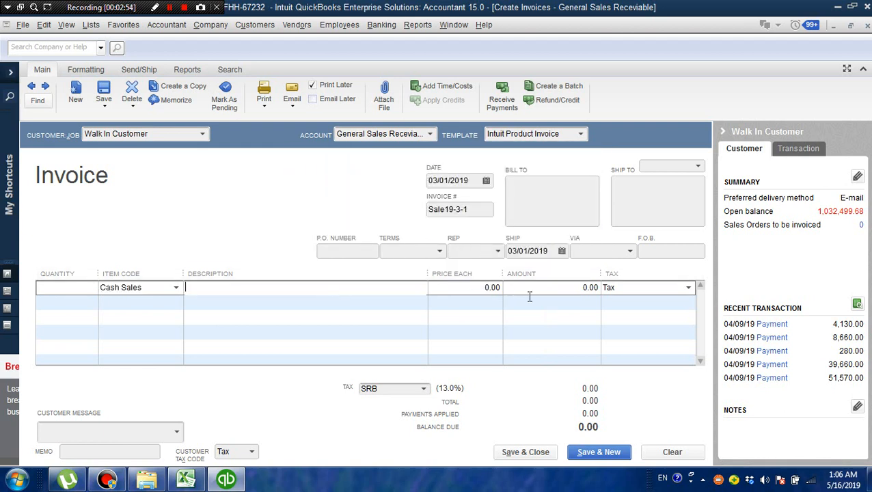
{"action": "left_click", "coordinate": [567, 289]}
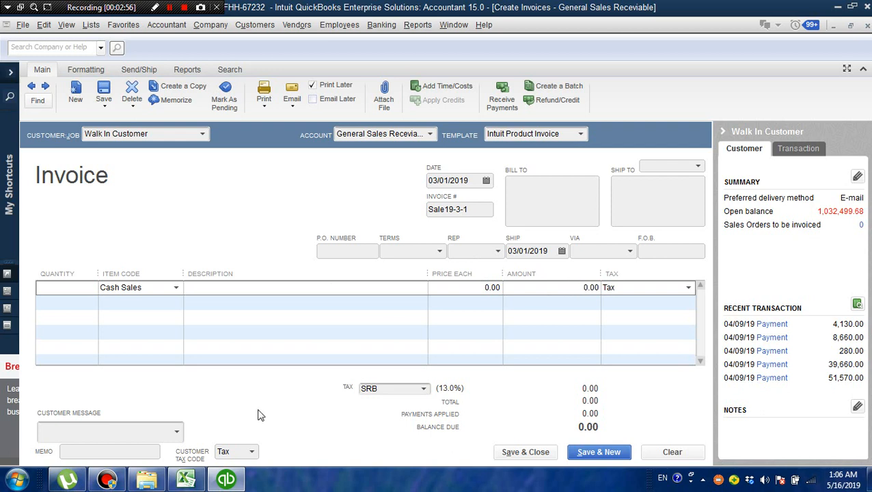
- Switch to the March 2019 paid-outs workbook in Excel and look up the 3/1/2019 figure in column AO
{"action": "left_click", "coordinate": [185, 480]}
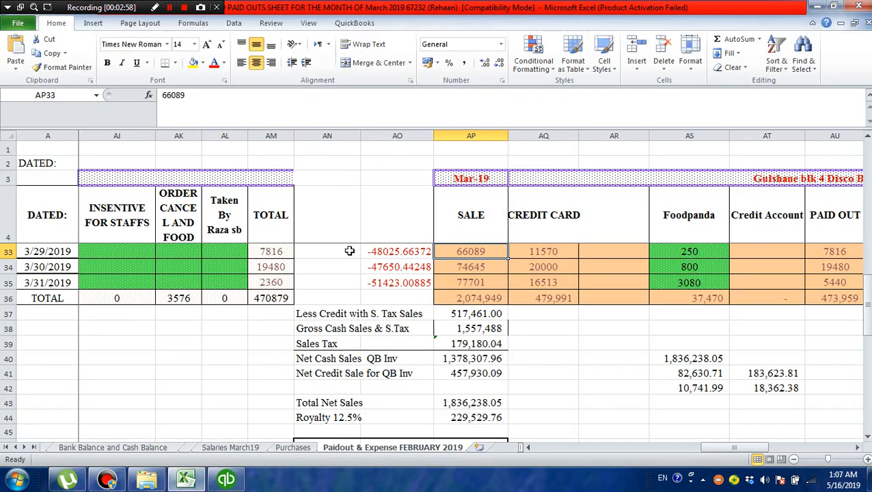
{"action": "left_click", "coordinate": [583, 344]}
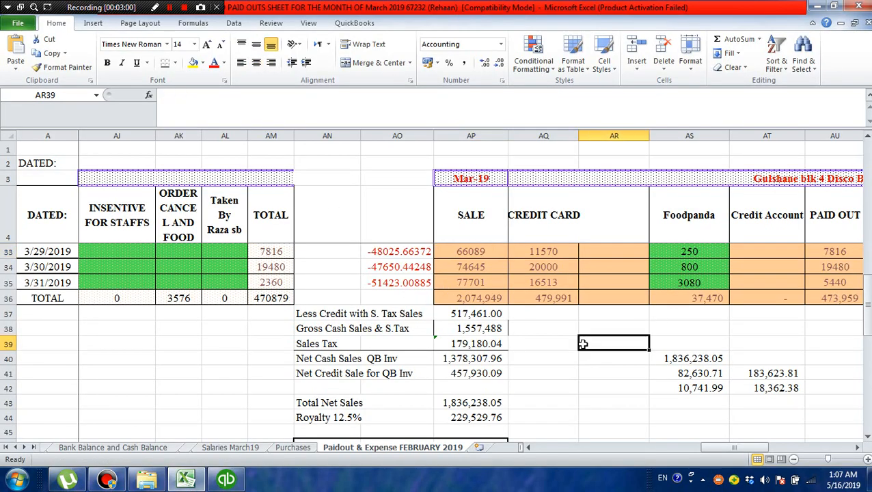
{"action": "key", "text": "Up"}
{"action": "key", "text": "Up"}
{"action": "key", "text": "Up"}
{"action": "key", "text": "Up"}
{"action": "key", "text": "Up"}
{"action": "key", "text": "Up"}
{"action": "key", "text": "Up"}
{"action": "key", "text": "Up"}
{"action": "key", "text": "Up"}
{"action": "key", "text": "Up"}
{"action": "key", "text": "Up"}
{"action": "key", "text": "Up"}
{"action": "key", "text": "Up"}
{"action": "key", "text": "Up"}
{"action": "key", "text": "Up"}
{"action": "key", "text": "Up"}
{"action": "key", "text": "Up"}
{"action": "key", "text": "Up"}
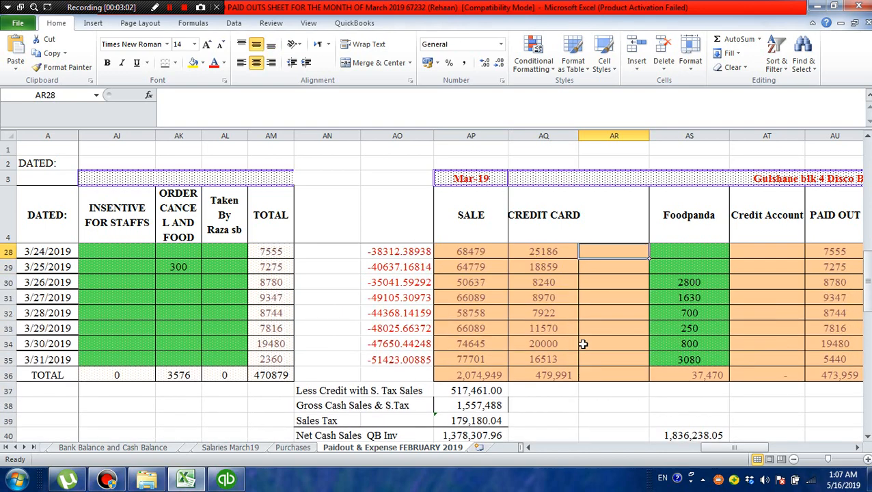
{"action": "key", "text": "Up"}
{"action": "key", "text": "Up"}
{"action": "key", "text": "Up"}
{"action": "key", "text": "Up"}
{"action": "key", "text": "Up"}
{"action": "key", "text": "Up"}
{"action": "key", "text": "Up"}
{"action": "key", "text": "Up"}
{"action": "key", "text": "Up"}
{"action": "key", "text": "Up"}
{"action": "key", "text": "Up"}
{"action": "key", "text": "Up"}
{"action": "key", "text": "Up"}
{"action": "key", "text": "Up"}
{"action": "key", "text": "Up"}
{"action": "key", "text": "Up"}
{"action": "key", "text": "Up"}
{"action": "key", "text": "Up"}
{"action": "key", "text": "Up"}
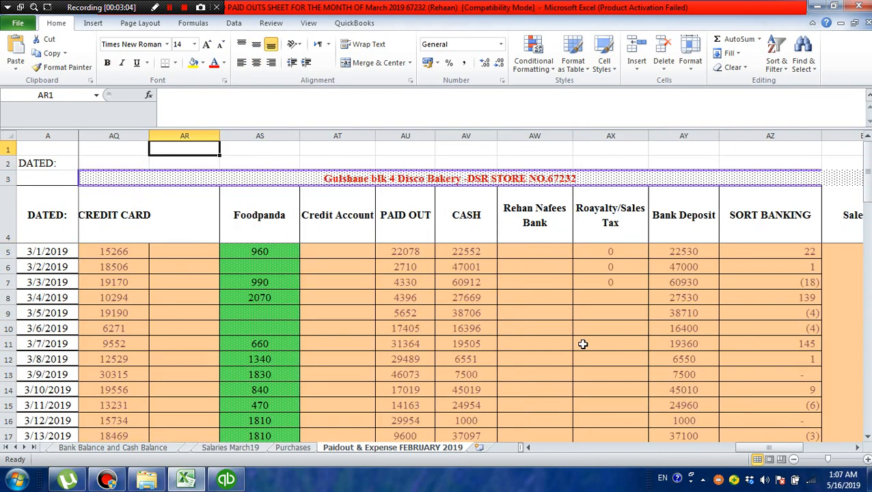
{"action": "key", "text": "Down"}
{"action": "key", "text": "Down"}
{"action": "key", "text": "Down"}
{"action": "key", "text": "Down"}
{"action": "key", "text": "Down"}
{"action": "key", "text": "Left"}
{"action": "key", "text": "Left"}
{"action": "key", "text": "Left"}
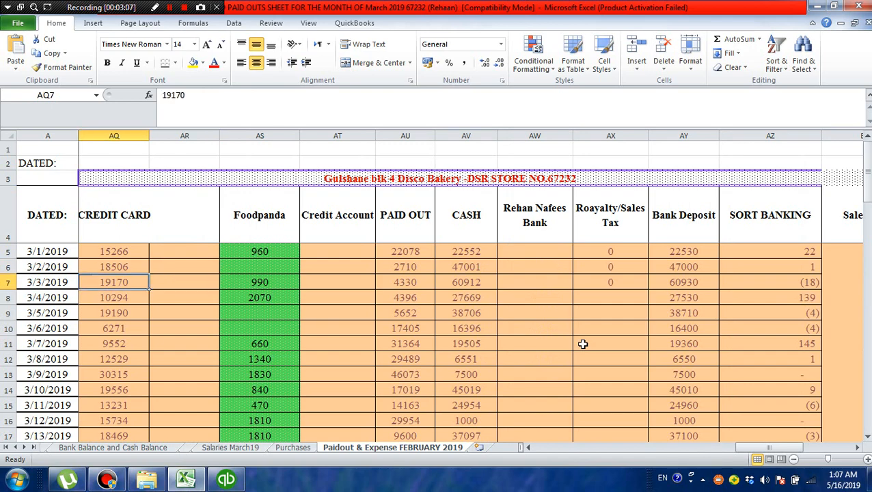
{"action": "key", "text": "Left"}
{"action": "key", "text": "Right"}
{"action": "key", "text": "Up"}
{"action": "key", "text": "Up"}
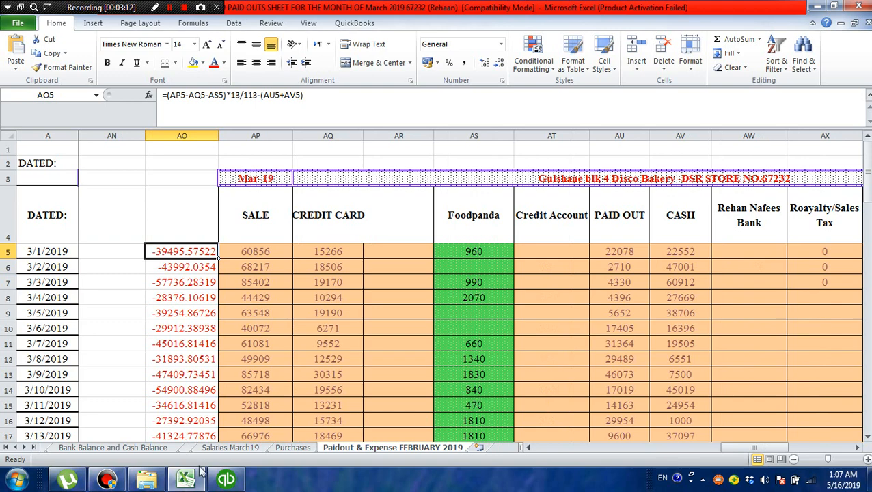
- Return to the QuickBooks invoice and set the Cash Sales line amount to 39495
{"action": "left_click", "coordinate": [227, 480]}
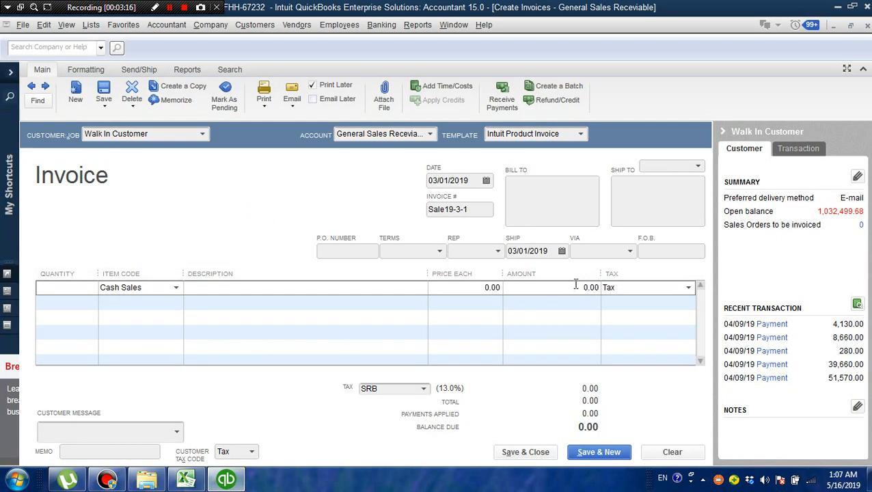
{"action": "key", "text": "BackSpace"}
{"action": "key", "text": "BackSpace"}
{"action": "key", "text": "BackSpace"}
{"action": "key", "text": "BackSpace"}
{"action": "type", "text": "39495"}
{"action": "right_click", "coordinate": [622, 301]}
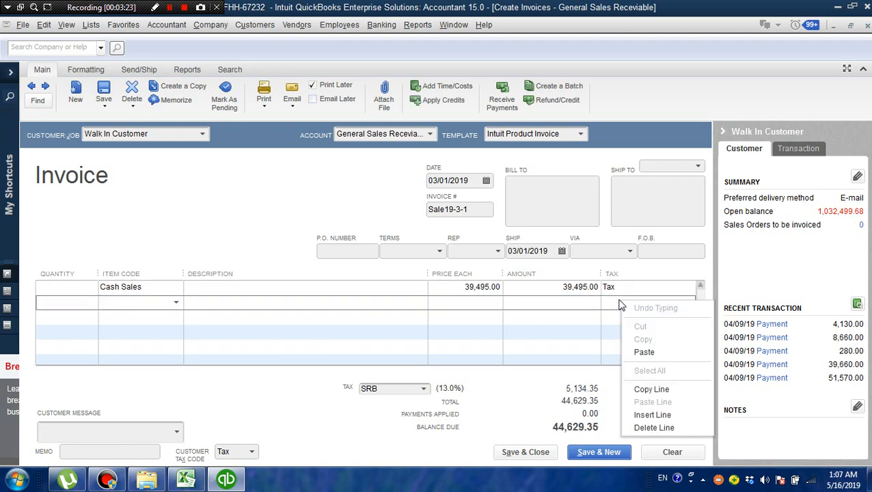
{"action": "left_click", "coordinate": [614, 303]}
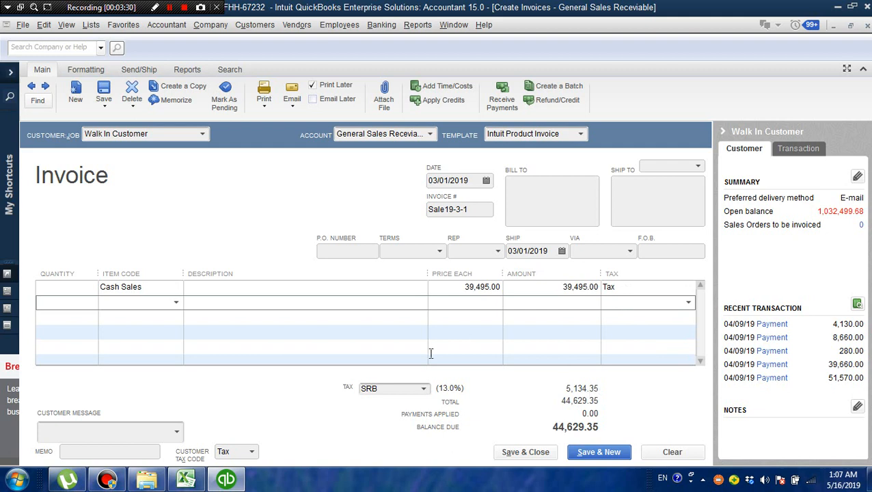
- Review the invoice's tax item choices, keep SRB, and save and close the invoice
{"action": "left_click", "coordinate": [425, 393]}
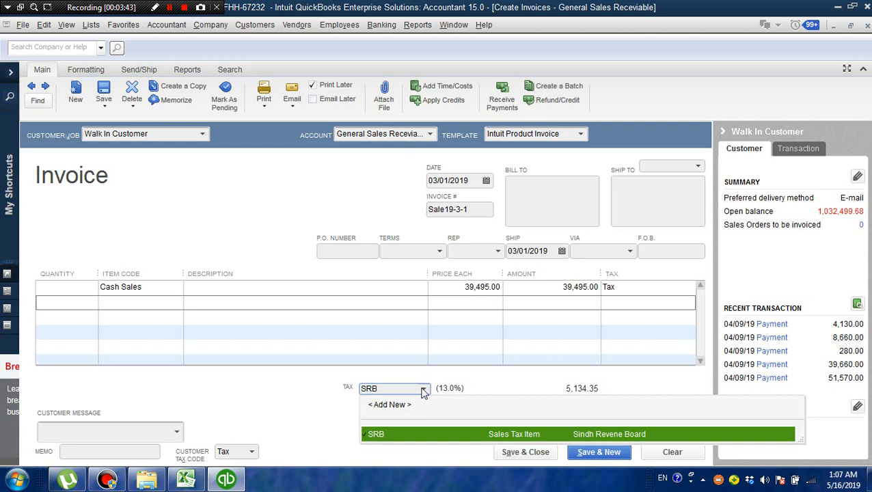
{"action": "left_click", "coordinate": [423, 391]}
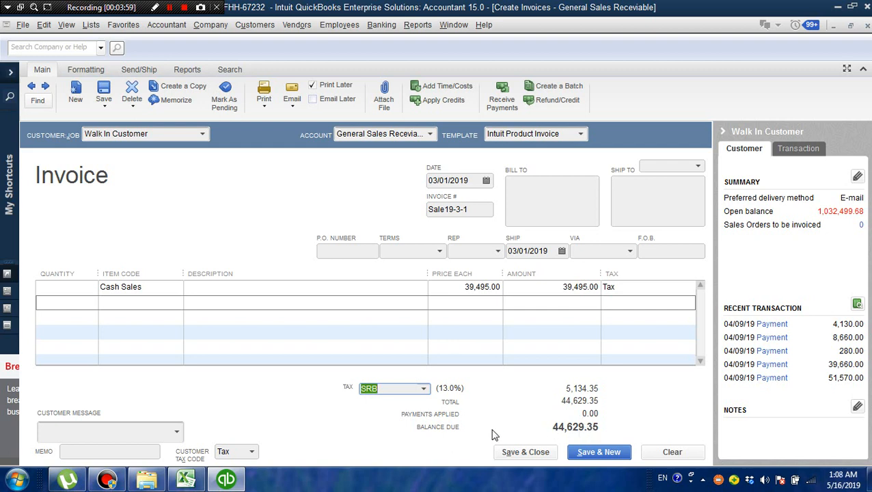
{"action": "left_click", "coordinate": [531, 453]}
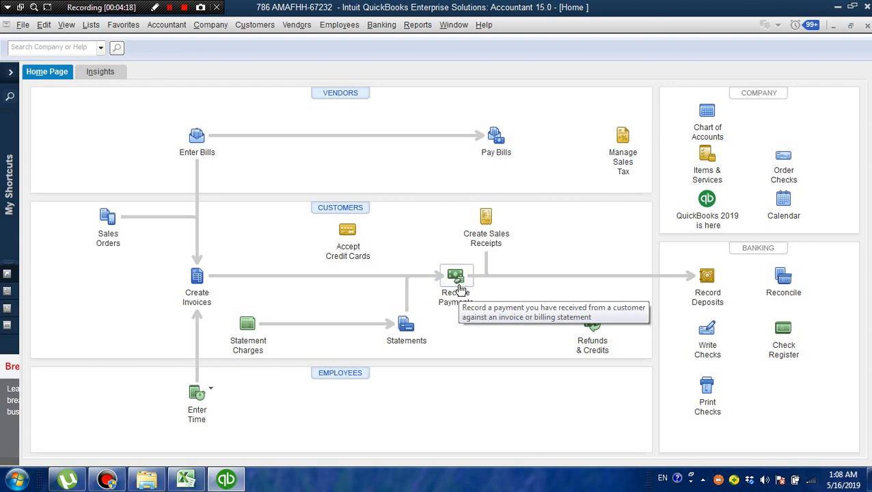
- Start a new customer payment and choose Walk In Customer as the payer
{"action": "left_click", "coordinate": [266, 26]}
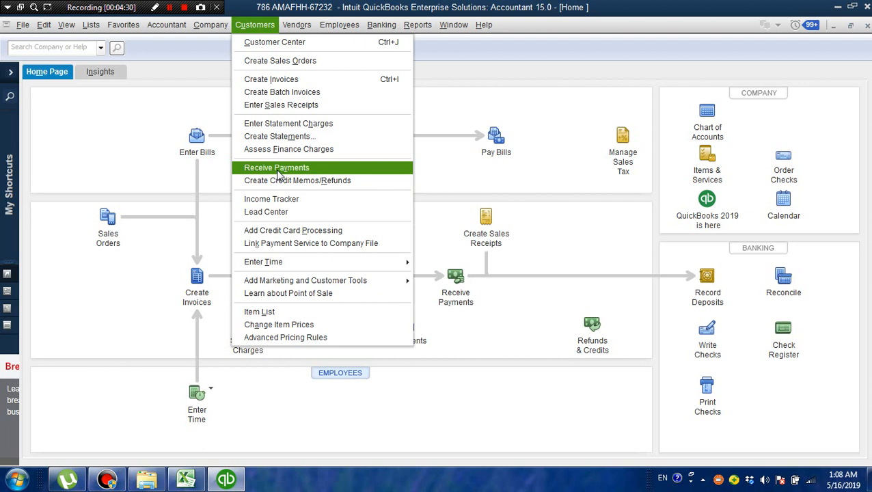
{"action": "left_click", "coordinate": [450, 301]}
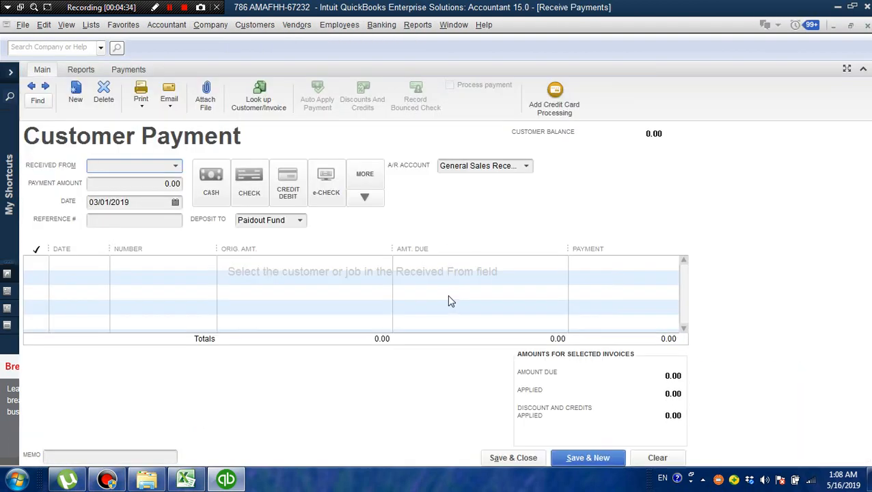
{"action": "left_click", "coordinate": [176, 167]}
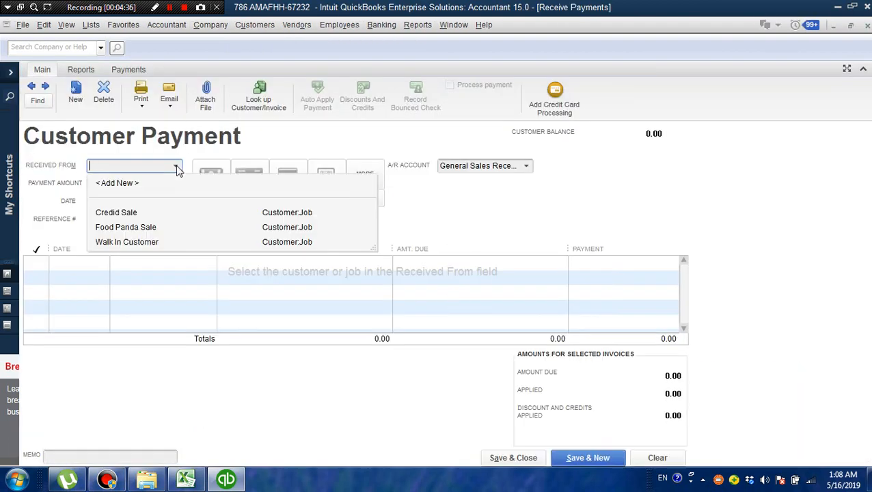
{"action": "left_click", "coordinate": [127, 242]}
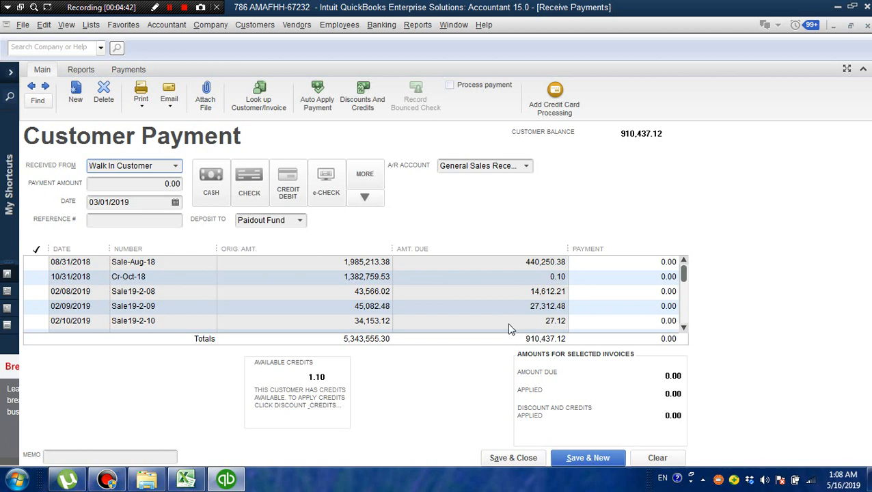
- Locate the 03/01/2019 invoice Sale19-3-1 in Walk In Customer's list of outstanding invoices
{"action": "left_click", "coordinate": [685, 329]}
{"action": "left_click", "coordinate": [685, 328]}
{"action": "left_click", "coordinate": [685, 328]}
{"action": "left_click", "coordinate": [685, 328]}
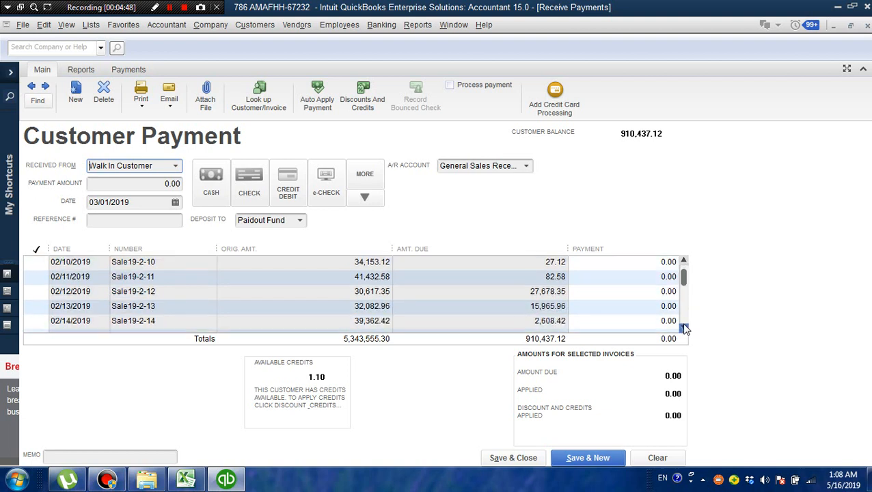
{"action": "left_click", "coordinate": [684, 328]}
{"action": "left_click", "coordinate": [685, 328]}
{"action": "left_click", "coordinate": [684, 328]}
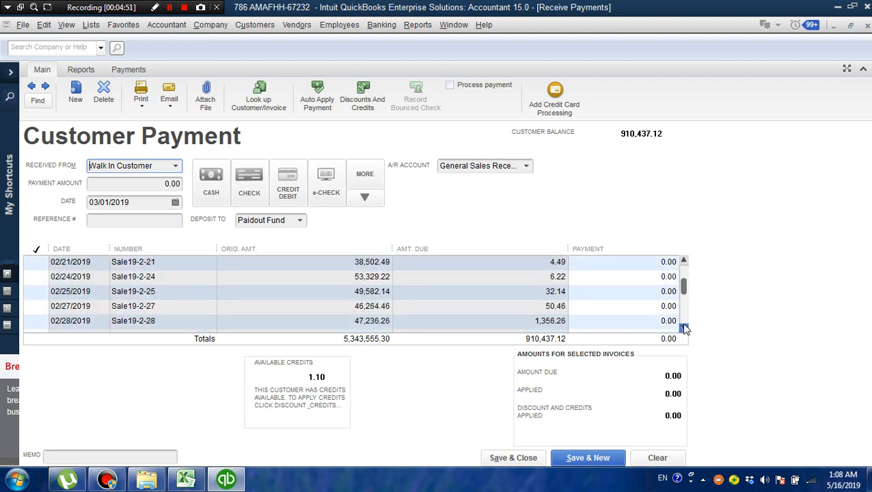
{"action": "left_click", "coordinate": [684, 328]}
{"action": "left_click", "coordinate": [684, 329]}
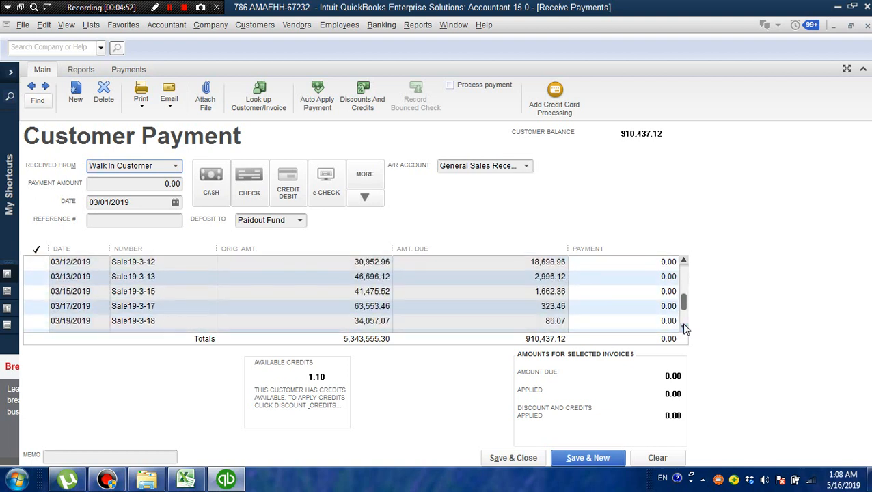
{"action": "left_click", "coordinate": [685, 262]}
{"action": "left_click", "coordinate": [685, 262]}
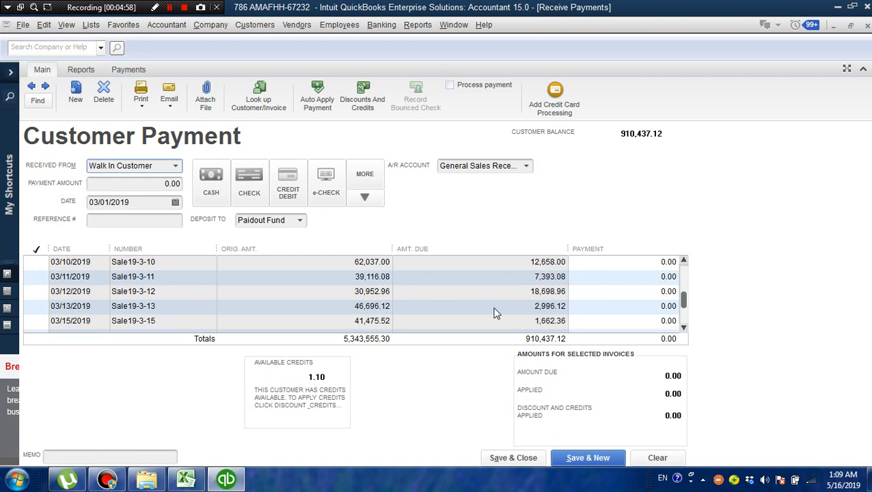
{"action": "left_click", "coordinate": [685, 263]}
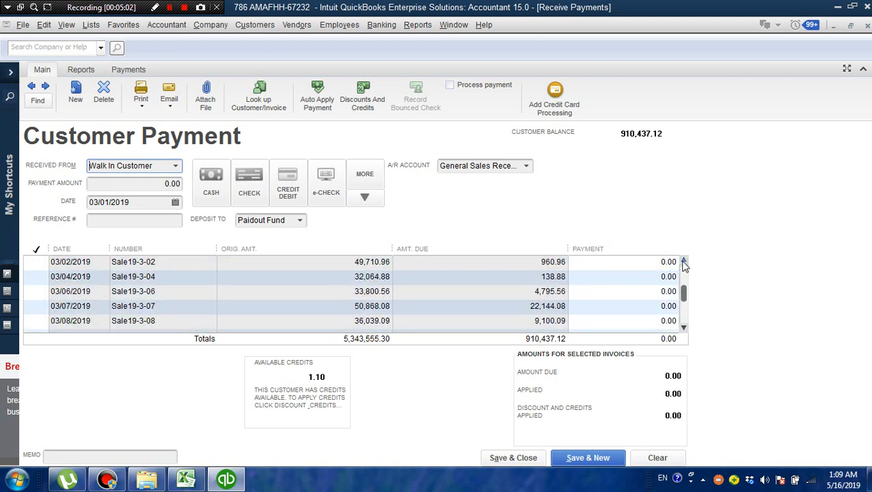
{"action": "left_click", "coordinate": [685, 263]}
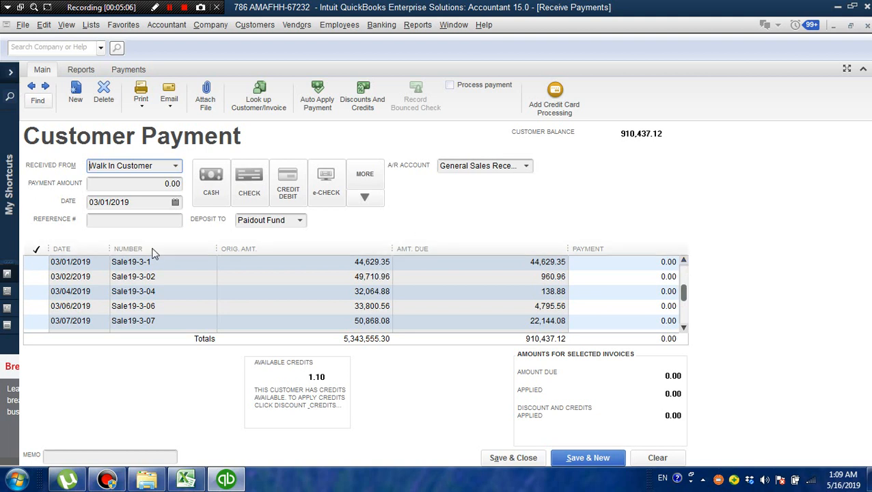
{"action": "left_click", "coordinate": [36, 261]}
{"action": "left_click", "coordinate": [36, 261]}
- Set the payment amount to 44629 and try to apply it to invoice Sale19-3-1
{"action": "left_click", "coordinate": [164, 188]}
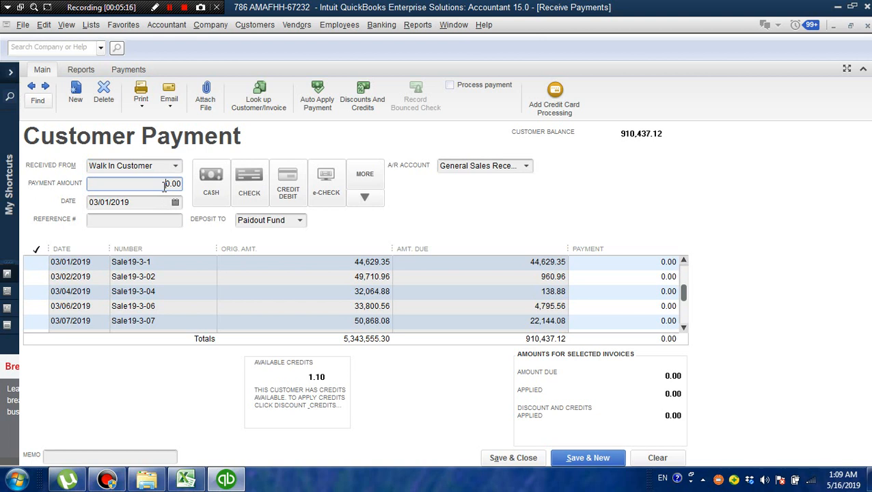
{"action": "key", "text": "Delete"}
{"action": "key", "text": "Delete"}
{"action": "key", "text": "Delete"}
{"action": "key", "text": "Delete"}
{"action": "type", "text": "44629"}
{"action": "left_click", "coordinate": [41, 263]}
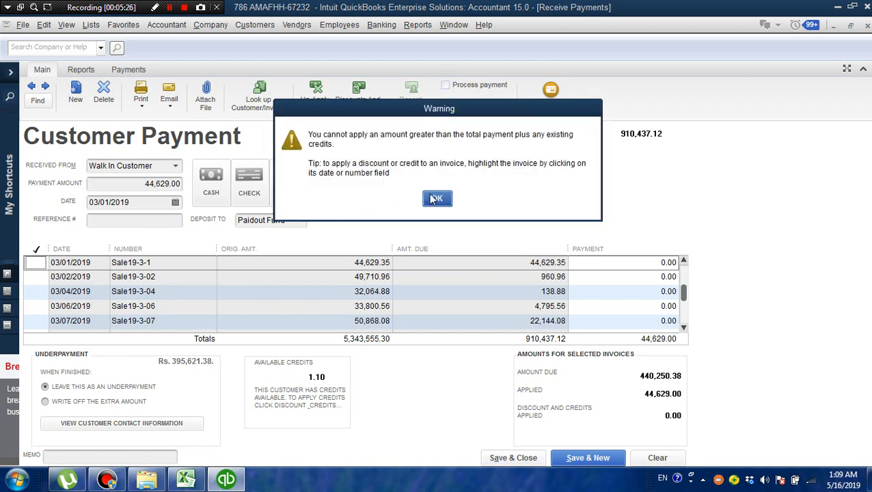
{"action": "left_click", "coordinate": [436, 199]}
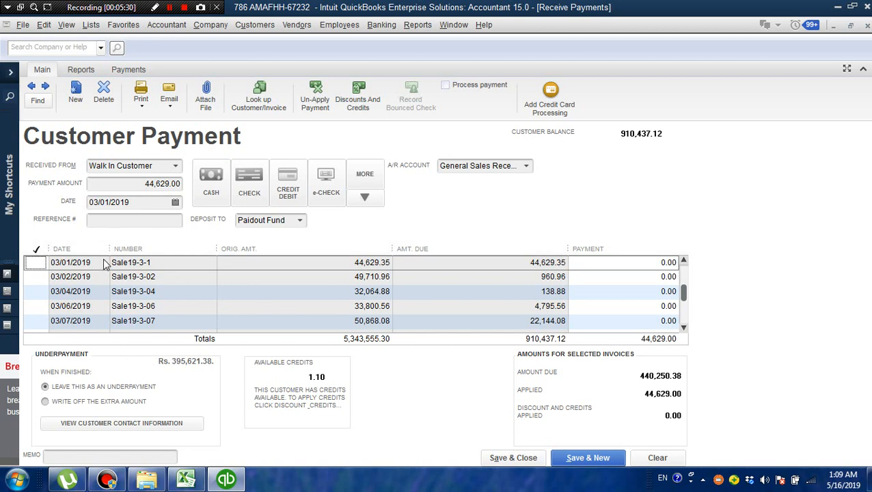
{"action": "left_click", "coordinate": [37, 264]}
{"action": "left_click", "coordinate": [39, 263]}
- Correct the payment amount to 44,629.35 and apply it to invoice Sale19-3-1
{"action": "double_click", "coordinate": [176, 183]}
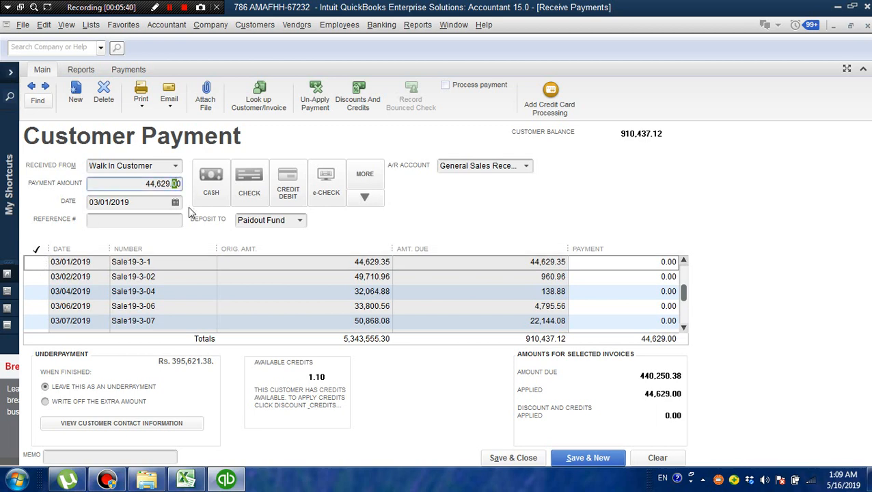
{"action": "key", "text": "BackSpace"}
{"action": "key", "text": "BackSpace"}
{"action": "type", "text": ".35"}
{"action": "left_click", "coordinate": [40, 262]}
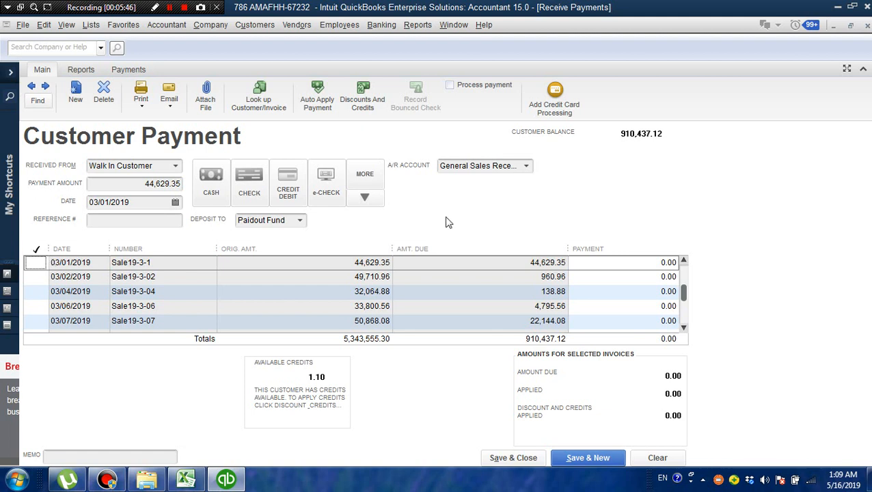
{"action": "left_click", "coordinate": [40, 262]}
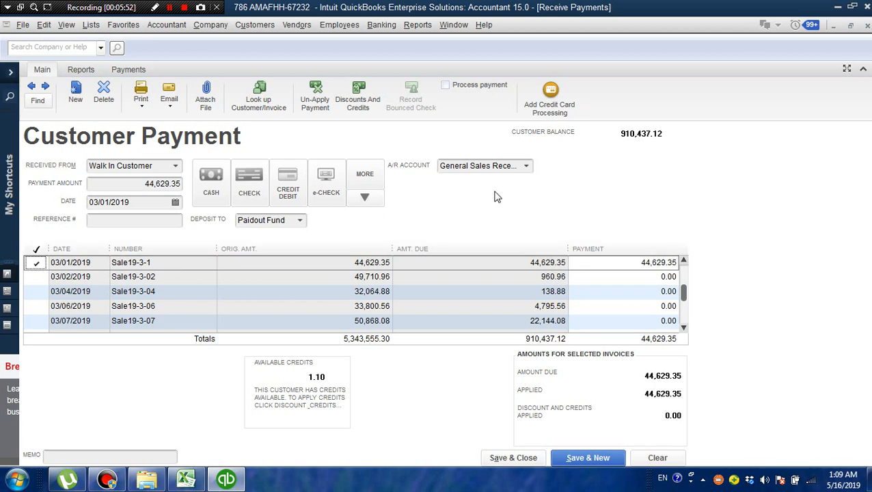
- Choose Meezan Bank as the account the customer payment is deposited to
{"action": "left_click", "coordinate": [300, 221]}
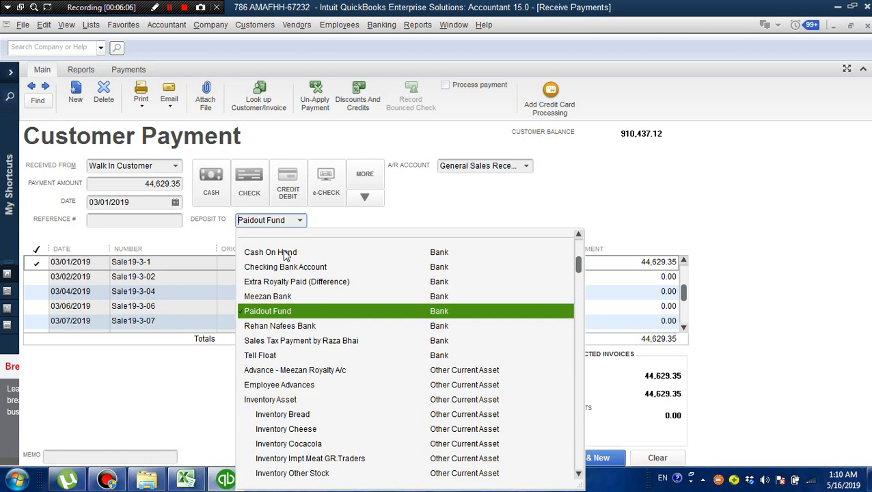
{"action": "left_click", "coordinate": [281, 296]}
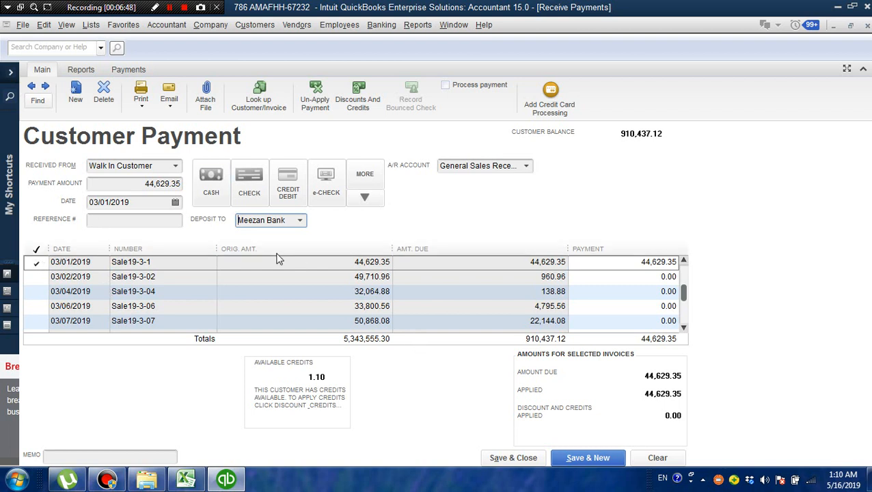
- Set the payment amount to 20000 and try to apply it to the 03/01/2019 invoice Sale19-3-1
{"action": "left_click", "coordinate": [146, 183]}
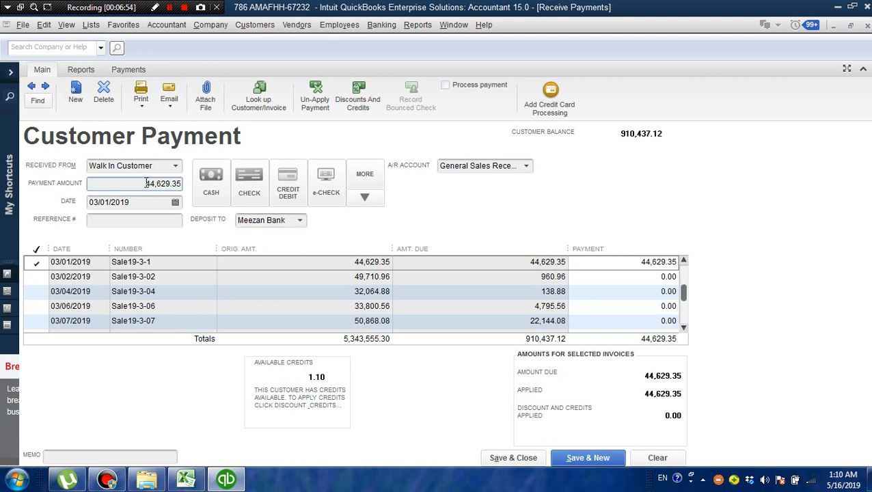
{"action": "key", "text": "Delete"}
{"action": "key", "text": "Delete"}
{"action": "key", "text": "Delete"}
{"action": "key", "text": "Delete"}
{"action": "key", "text": "Delete"}
{"action": "key", "text": "Delete"}
{"action": "key", "text": "Delete"}
{"action": "key", "text": "Delete"}
{"action": "key", "text": "Delete"}
{"action": "type", "text": "20000"}
{"action": "left_click", "coordinate": [36, 264]}
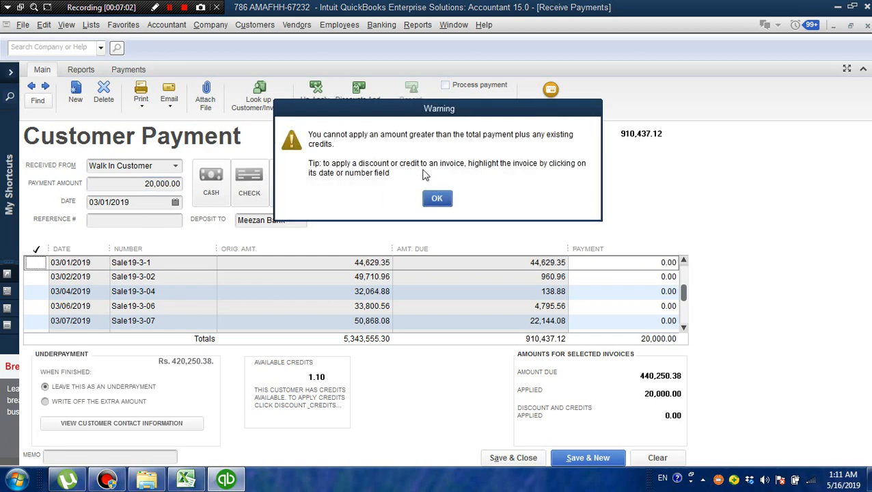
{"action": "left_click", "coordinate": [435, 199]}
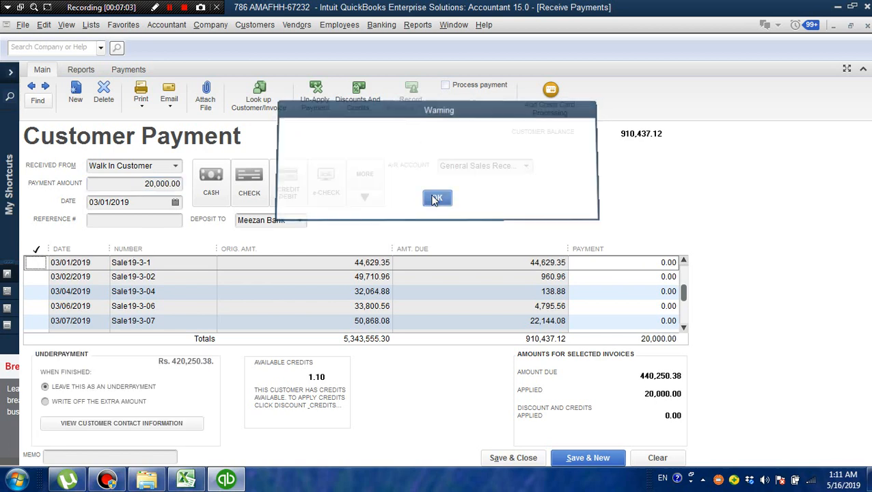
- Enter 20000 directly as the payment on the Sale19-3-1 invoice line
{"action": "left_click", "coordinate": [637, 262]}
{"action": "left_click_drag", "start_coordinate": [648, 260], "coordinate": [695, 259]}
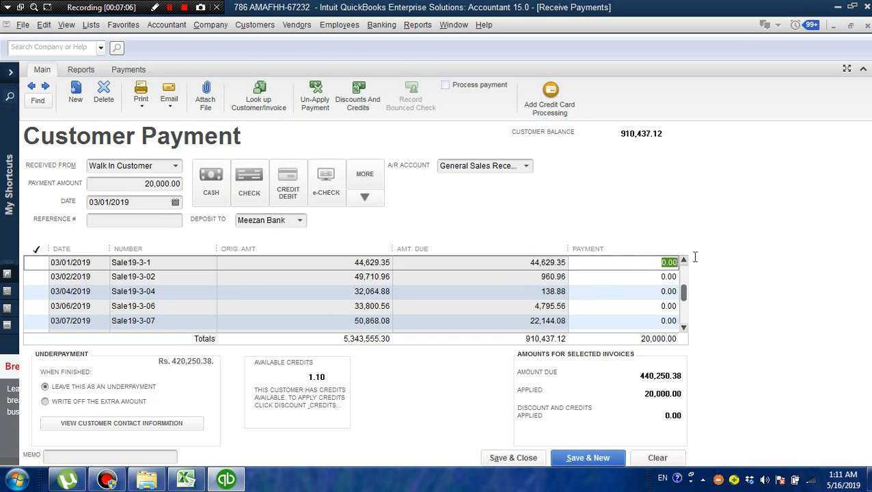
{"action": "type", "text": "20000"}
{"action": "left_click", "coordinate": [662, 272]}
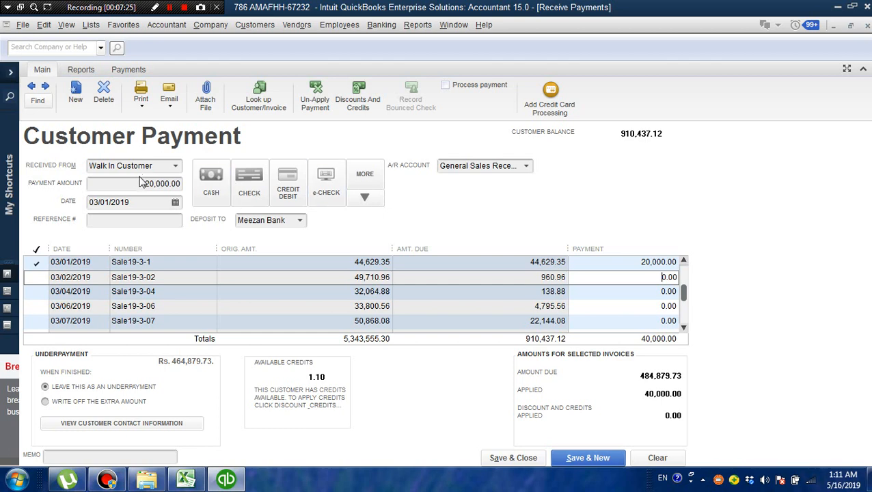
- Replace the payment amount with 50000 and try to apply it to invoice Sale19-3-1
{"action": "left_click_drag", "start_coordinate": [140, 181], "coordinate": [188, 184]}
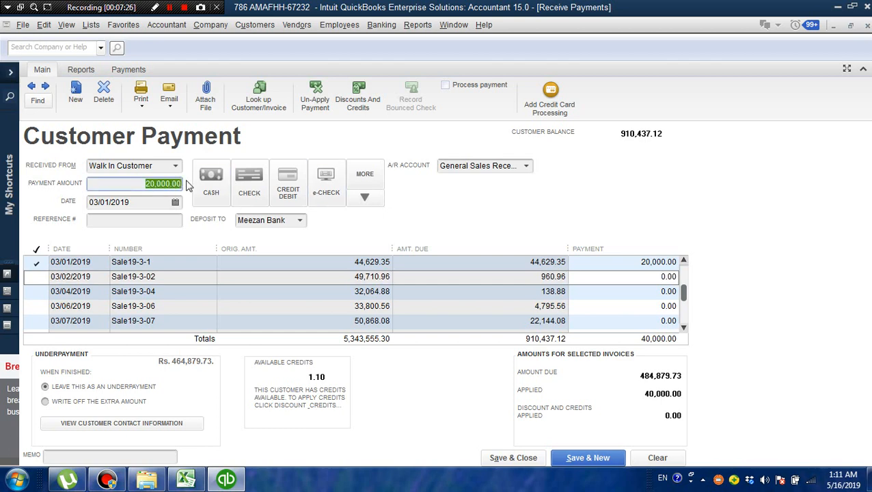
{"action": "type", "text": "50000"}
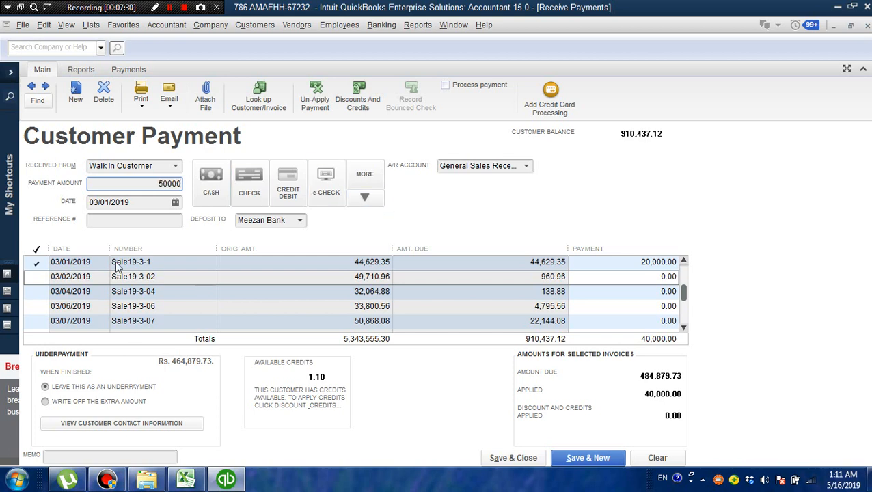
{"action": "left_click", "coordinate": [37, 262]}
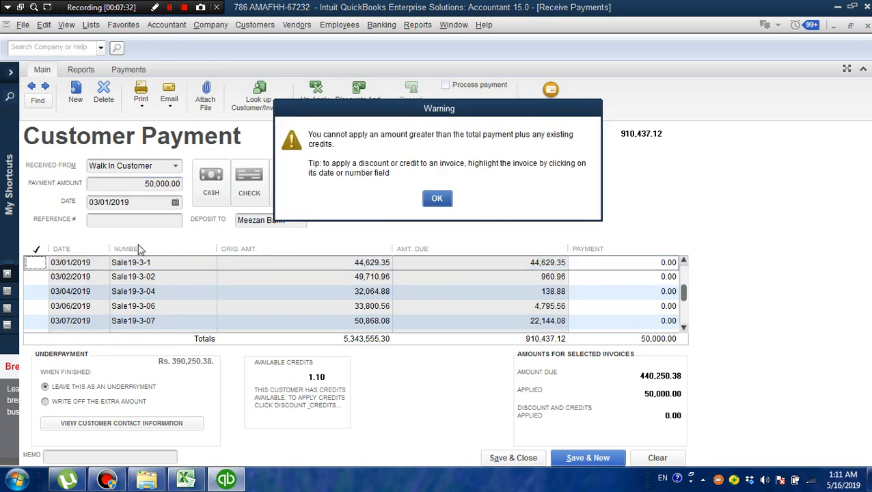
{"action": "left_click", "coordinate": [437, 199]}
{"action": "left_click", "coordinate": [38, 264]}
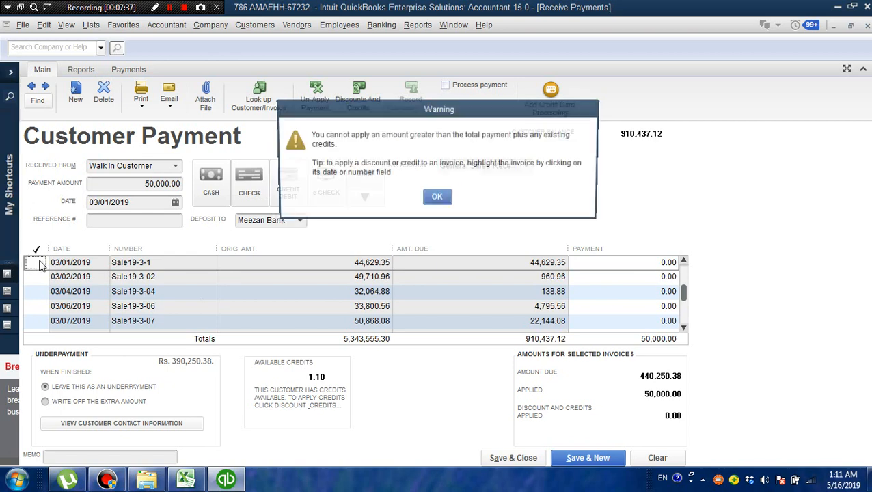
{"action": "left_click", "coordinate": [433, 198]}
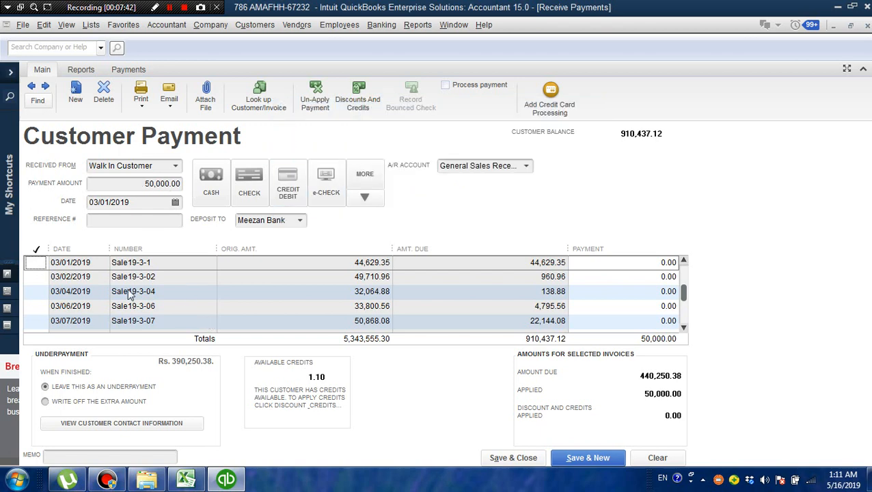
{"action": "left_click", "coordinate": [42, 262]}
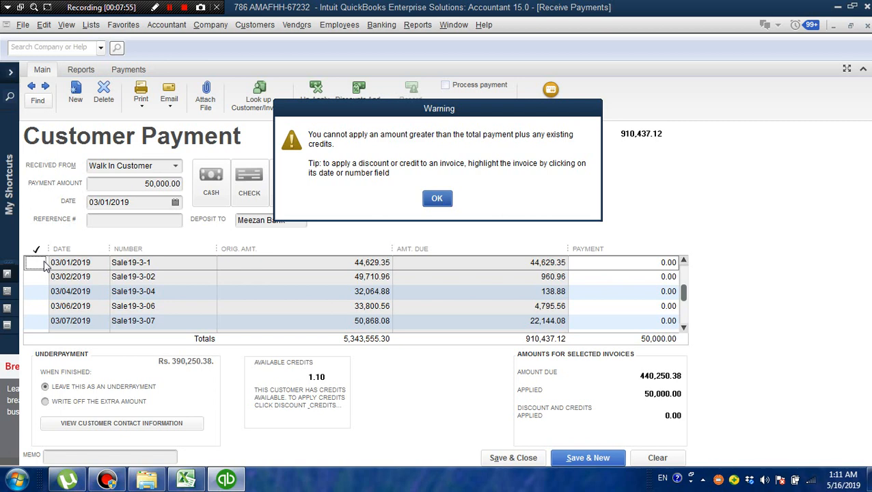
{"action": "left_click", "coordinate": [441, 205]}
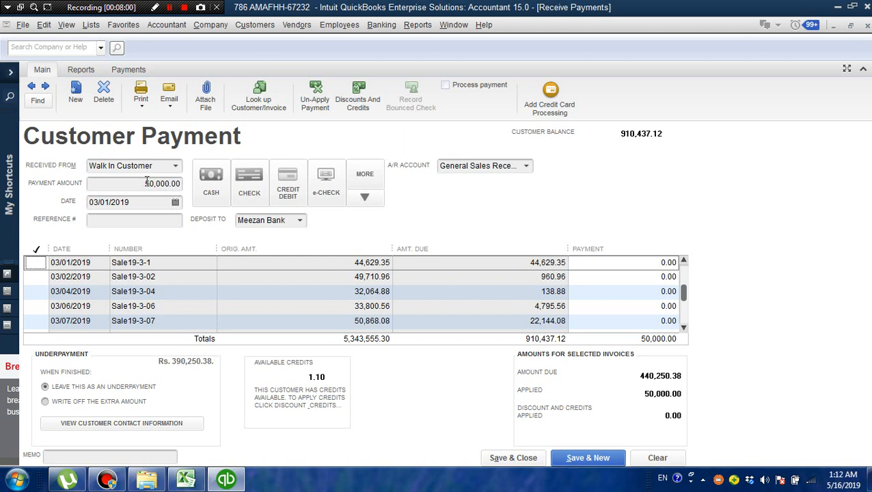
- Clear the payment amount and try to select invoice Sale19-3-1 for payment
{"action": "left_click_drag", "start_coordinate": [146, 183], "coordinate": [190, 179]}
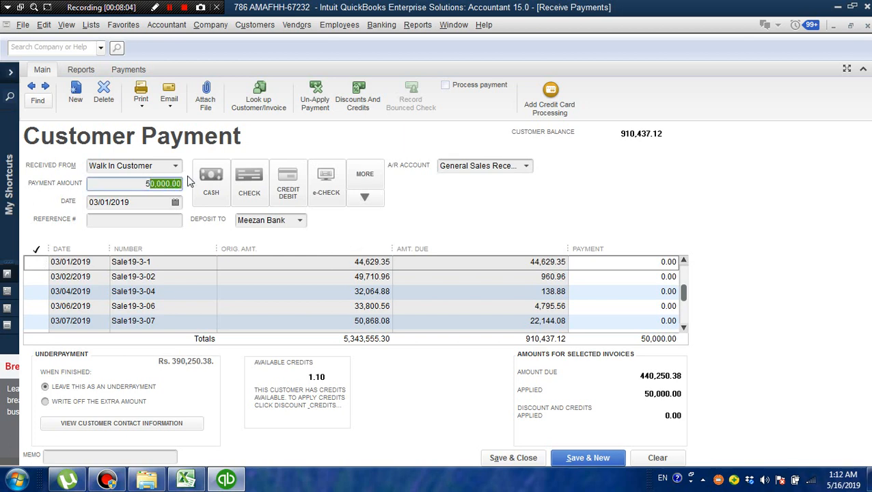
{"action": "key", "text": "BackSpace"}
{"action": "key", "text": "BackSpace"}
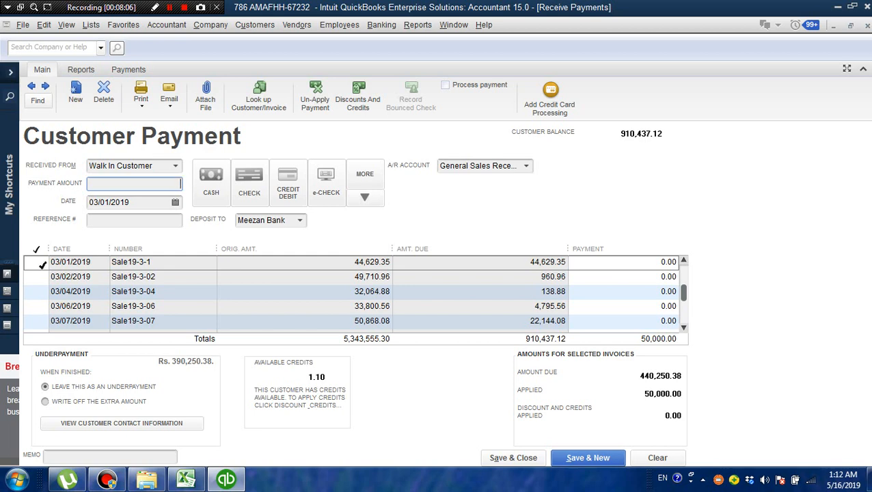
{"action": "left_click", "coordinate": [40, 263]}
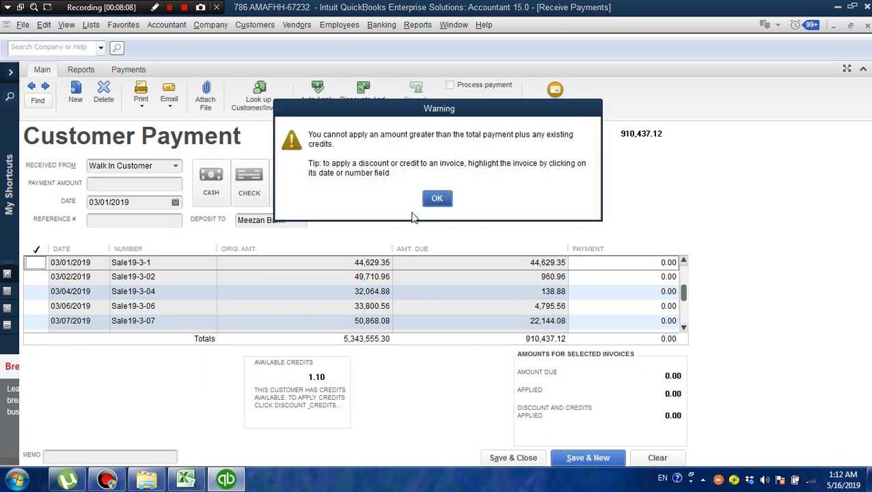
{"action": "left_click", "coordinate": [437, 198]}
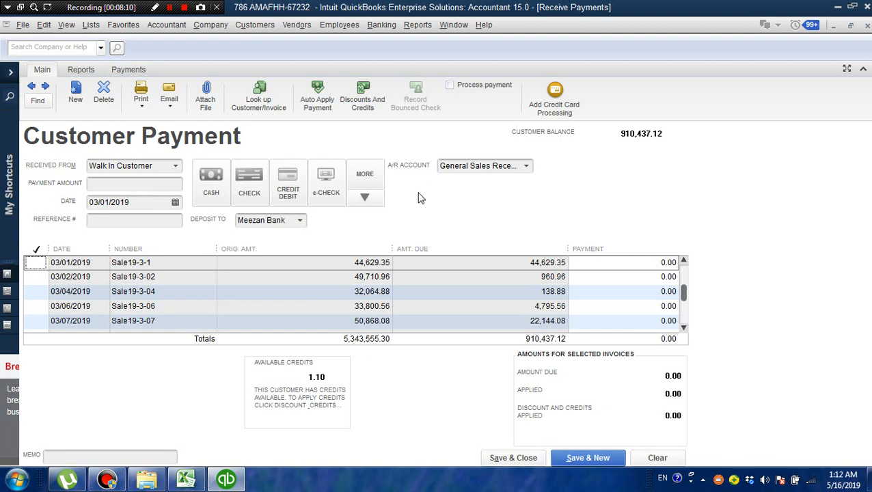
- Enter a payment amount of 50000 and try to apply it to invoice Sale19-3-02, as well as to Sale19-3-1
{"action": "left_click", "coordinate": [168, 183]}
{"action": "type", "text": "50000"}
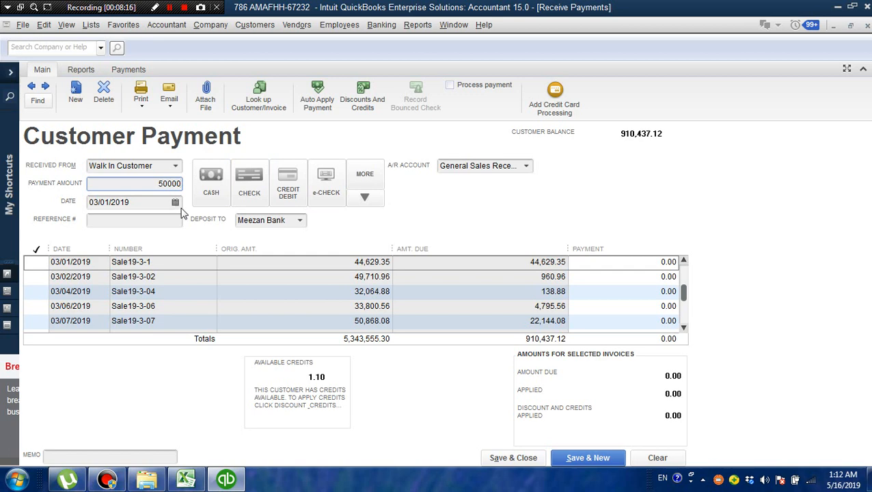
{"action": "key", "text": "Tab"}
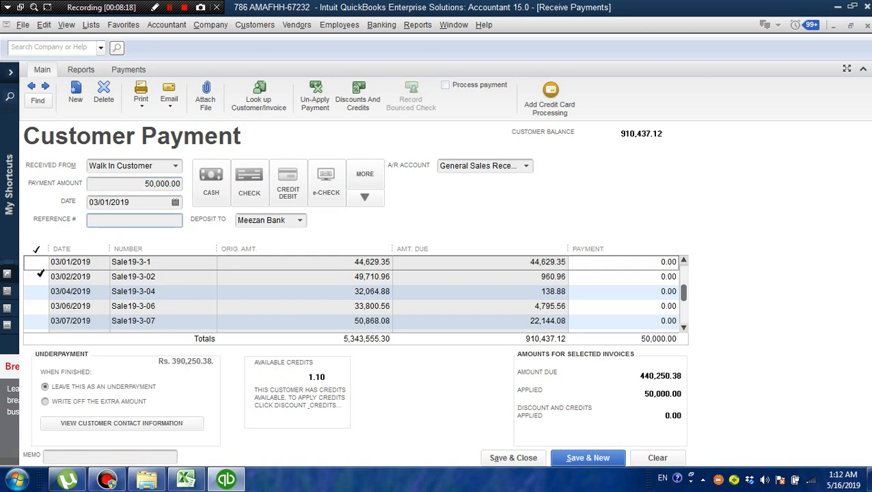
{"action": "left_click", "coordinate": [39, 276]}
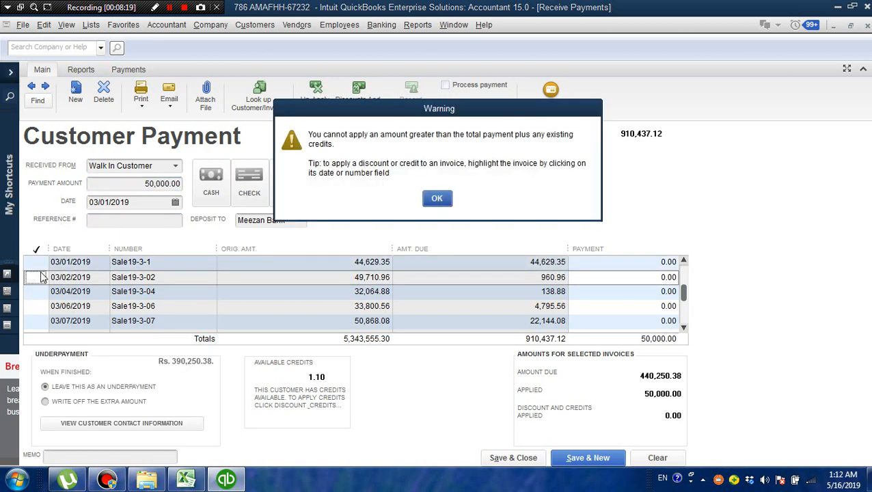
{"action": "left_click", "coordinate": [437, 198]}
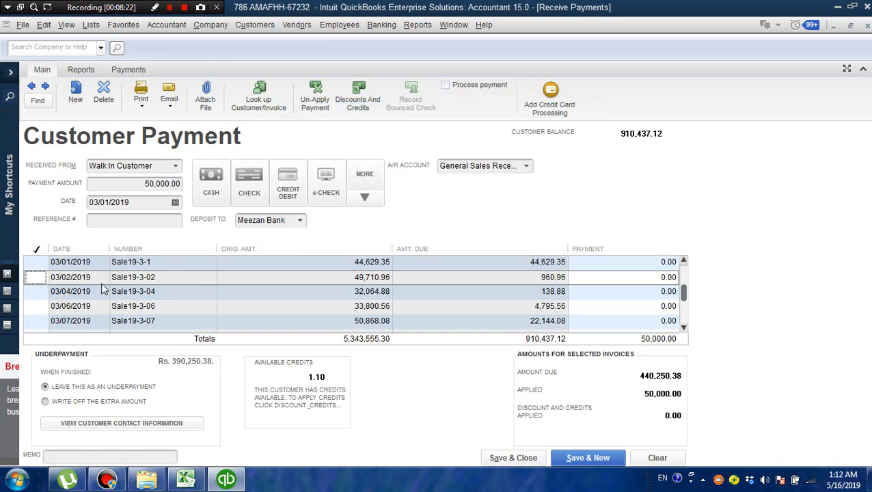
{"action": "left_click", "coordinate": [41, 261]}
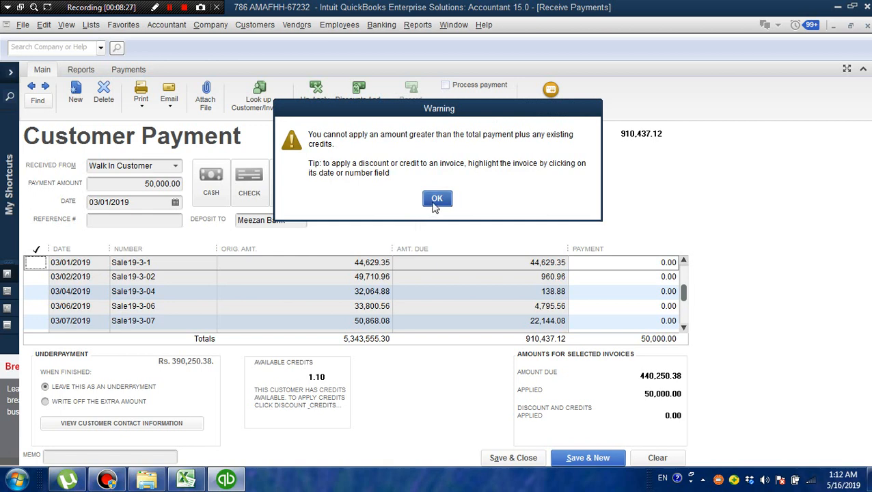
{"action": "left_click", "coordinate": [437, 199]}
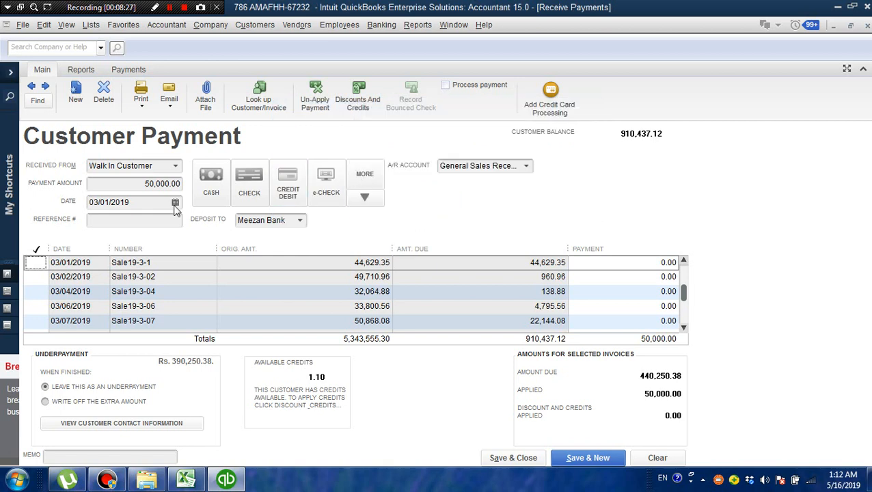
- Clear the payment amount and try to select invoice Sale19-3-1 without an amount entered
{"action": "left_click", "coordinate": [142, 180]}
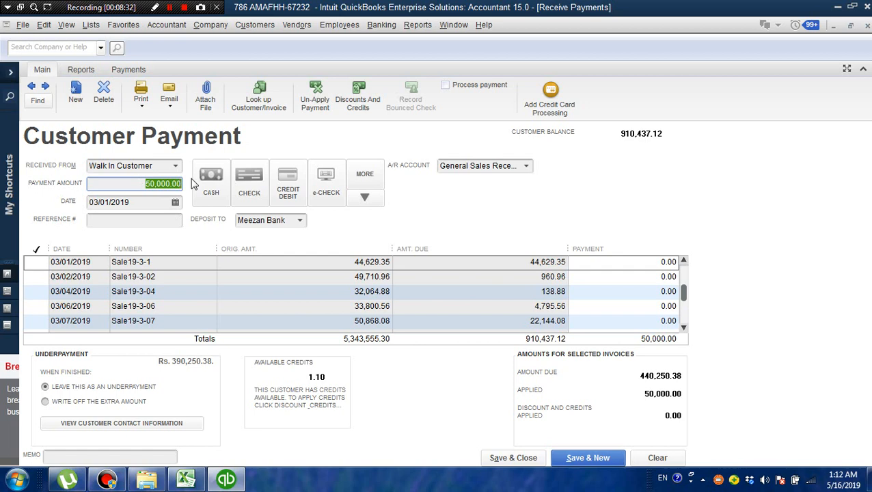
{"action": "key", "text": "BackSpace"}
{"action": "left_click", "coordinate": [41, 259]}
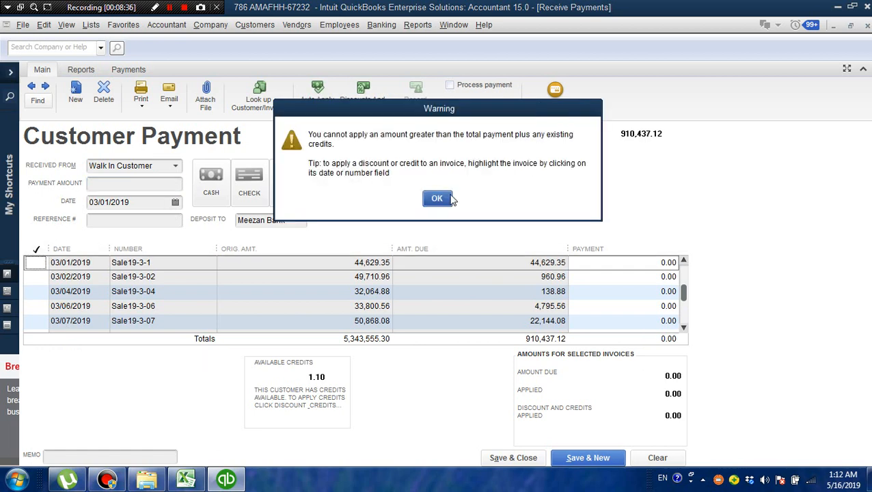
{"action": "left_click", "coordinate": [446, 198]}
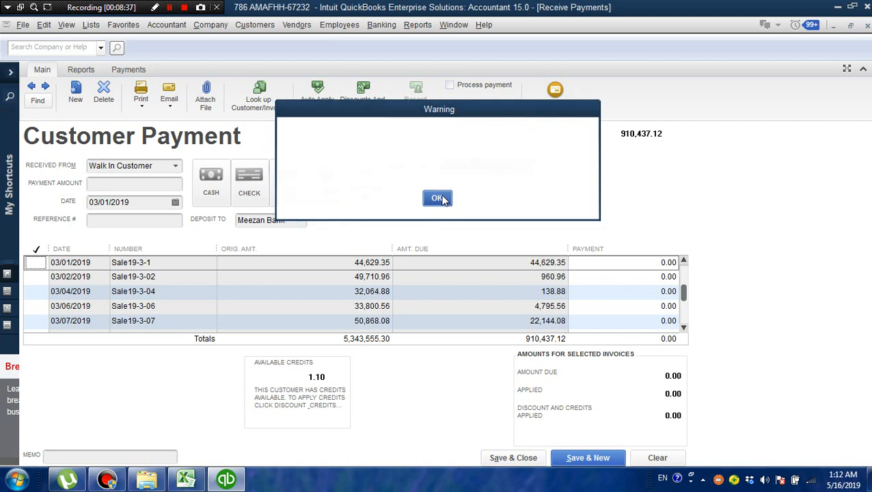
- Enter a payment amount of 44629.35 and apply it to invoice Sale19-3-1
{"action": "left_click", "coordinate": [173, 182]}
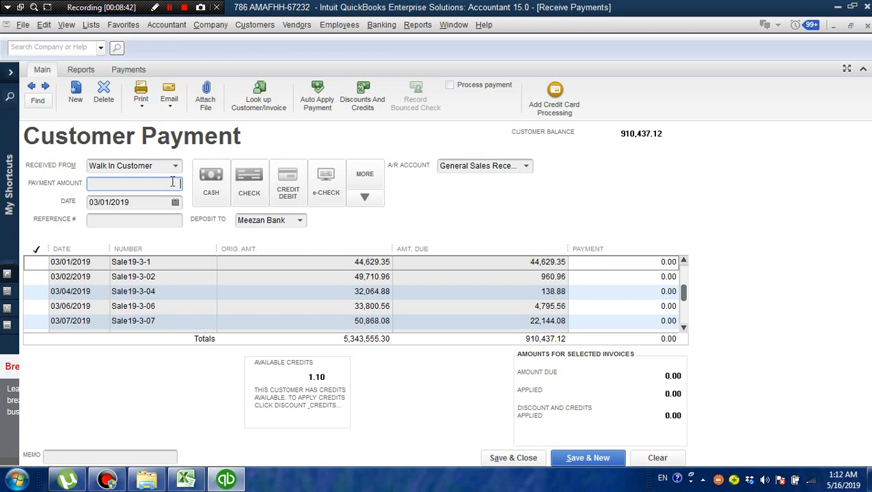
{"action": "type", "text": "5"}
{"action": "type", "text": "4"}
{"action": "type", "text": "629"}
{"action": "type", "text": ".35"}
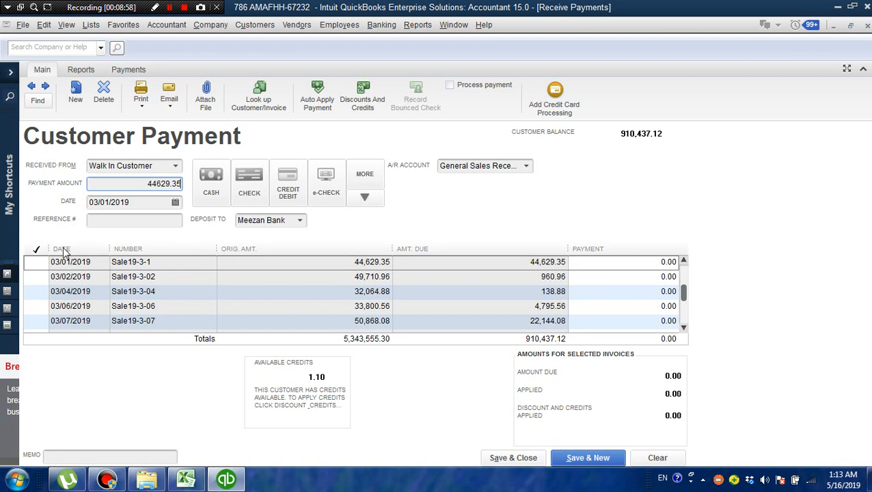
{"action": "left_click", "coordinate": [37, 261]}
{"action": "left_click", "coordinate": [39, 261]}
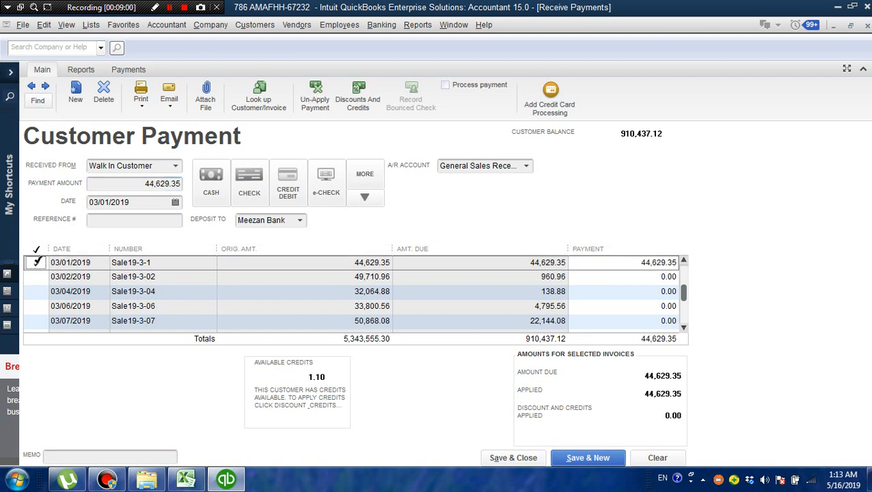
{"action": "left_click", "coordinate": [38, 262]}
{"action": "left_click", "coordinate": [38, 262]}
- Try to apply the payment to invoice Sale19-3-02 as well, and save and close the customer payment
{"action": "left_click", "coordinate": [37, 277]}
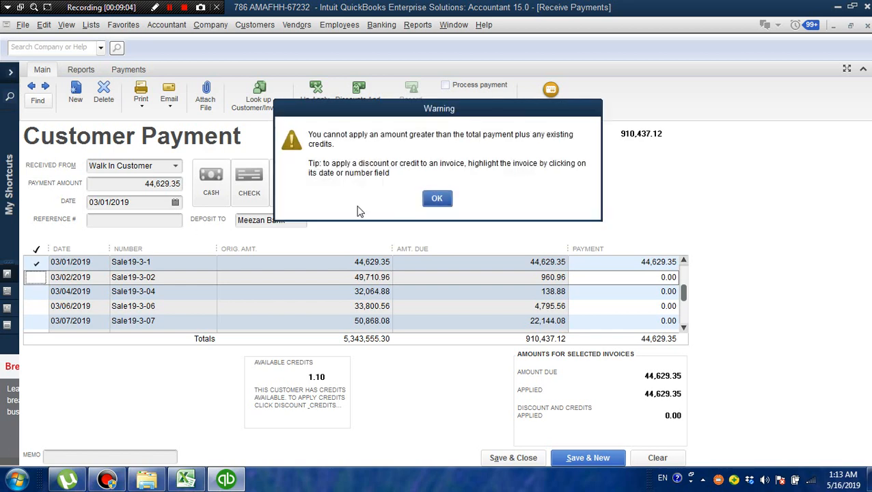
{"action": "left_click", "coordinate": [448, 200]}
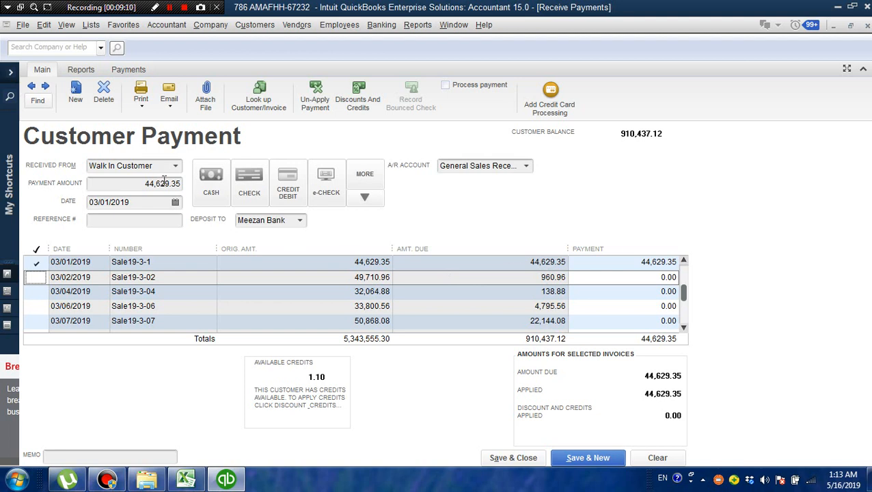
{"action": "left_click", "coordinate": [514, 459]}
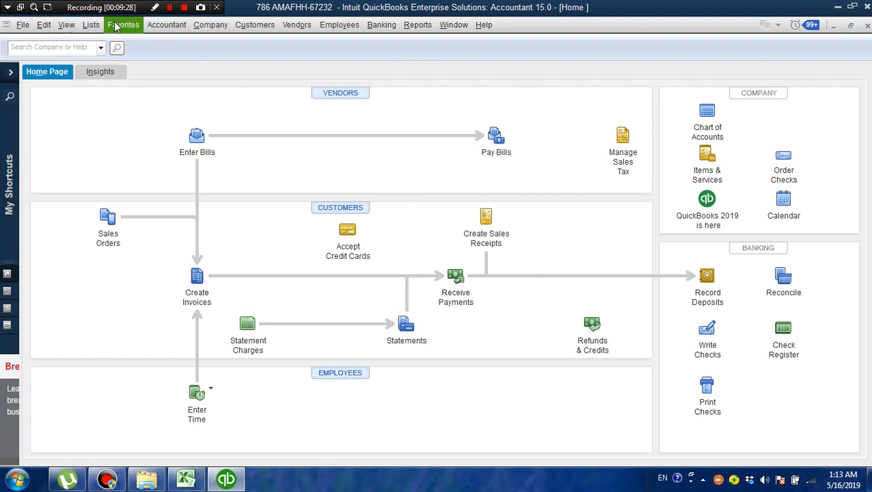
- Open the Item List, examine the Cash Sales, Credit Sales and Food Panda items with their types and accounts, and close the list
{"action": "left_click", "coordinate": [90, 26]}
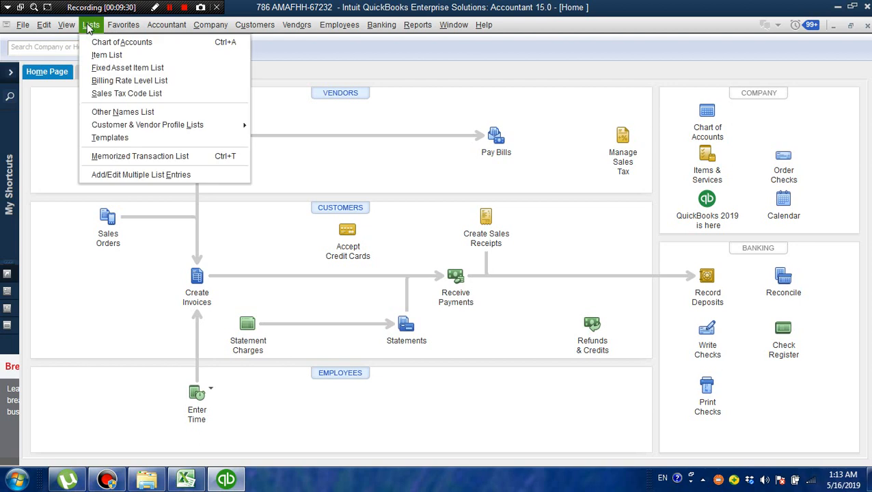
{"action": "left_click", "coordinate": [108, 54]}
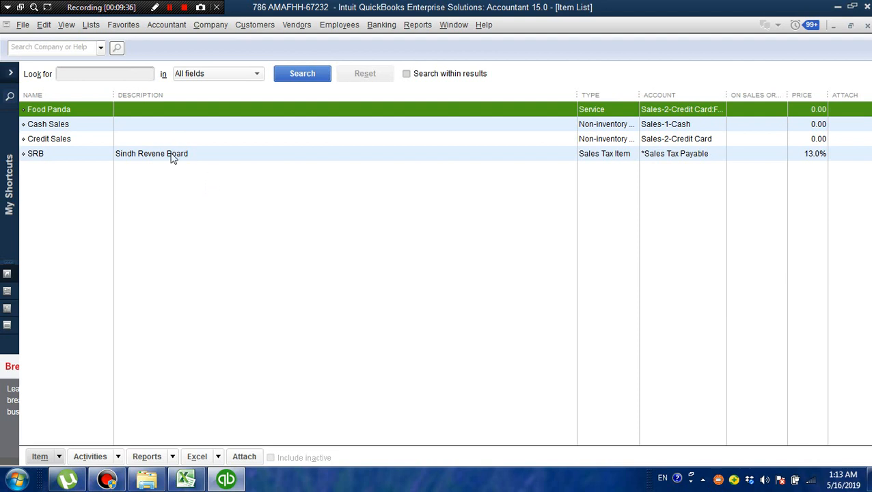
{"action": "left_click", "coordinate": [88, 127]}
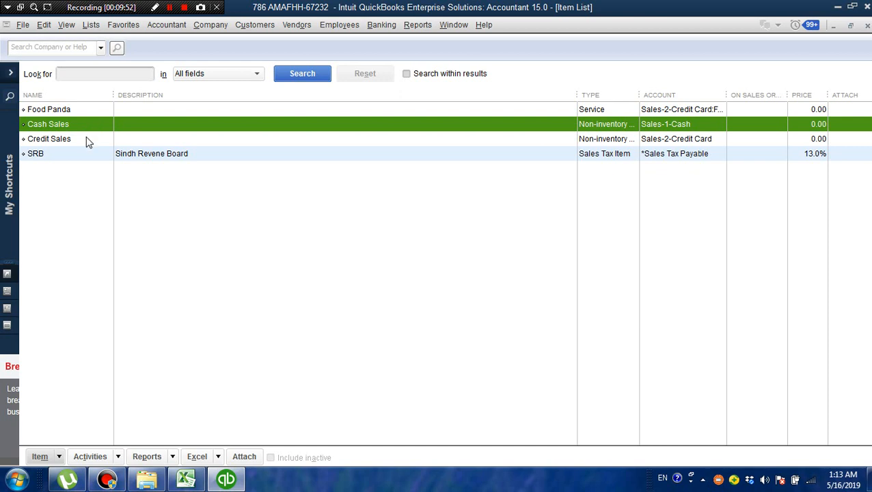
{"action": "left_click", "coordinate": [87, 137]}
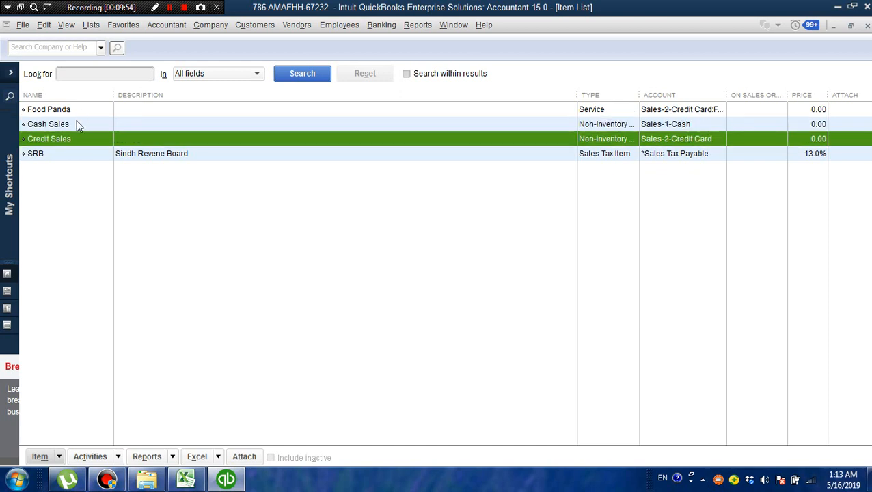
{"action": "left_click", "coordinate": [76, 127]}
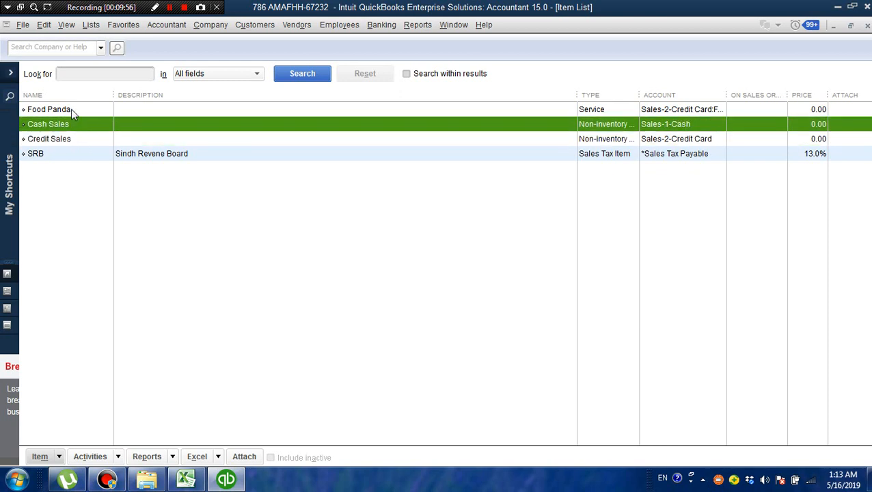
{"action": "left_click", "coordinate": [71, 109]}
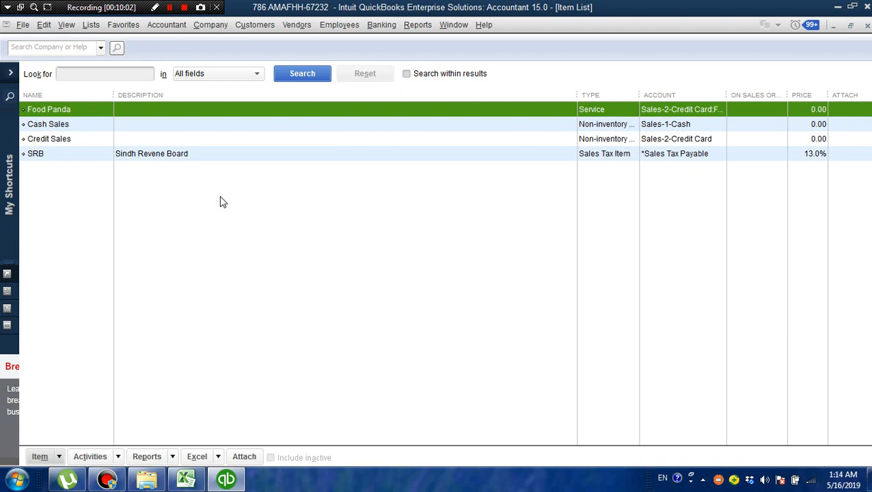
{"action": "left_click", "coordinate": [74, 139]}
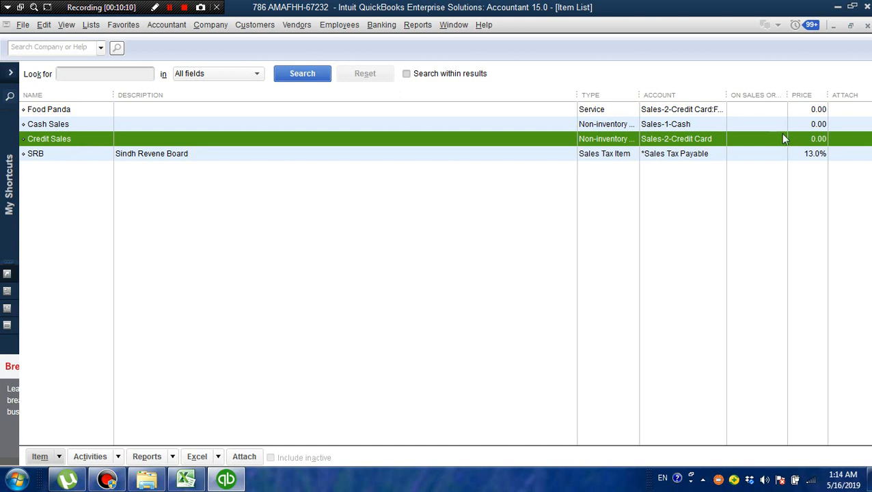
{"action": "left_click", "coordinate": [867, 25]}
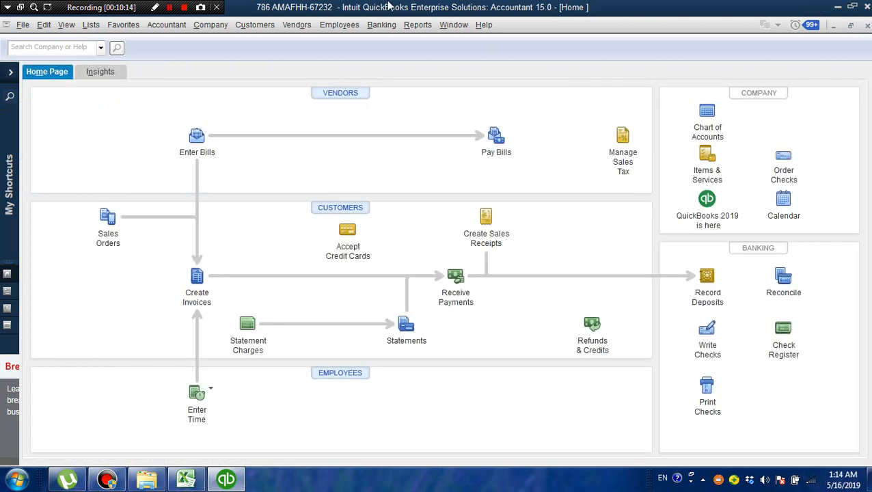